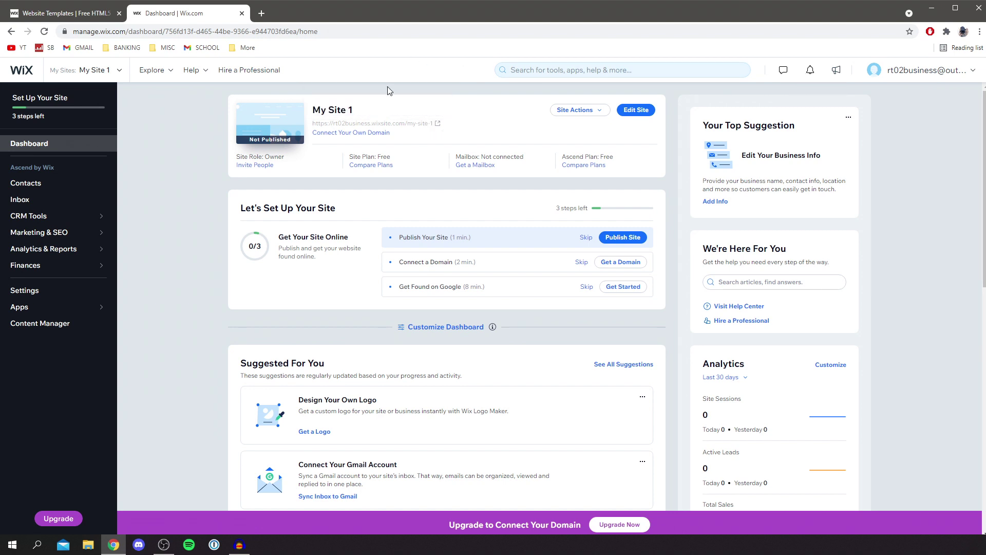
pyautogui.click(927, 70)
pyautogui.click(861, 362)
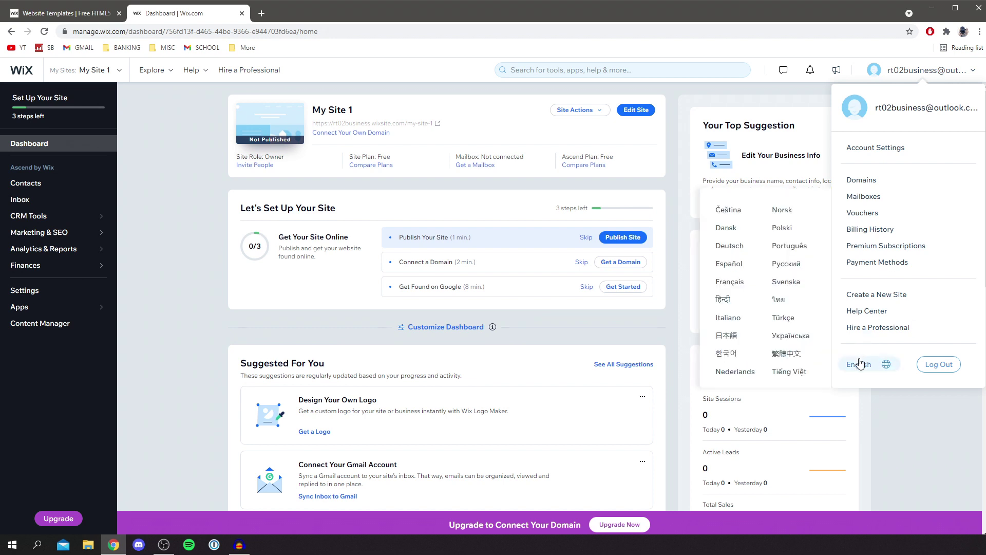
pyautogui.click(913, 70)
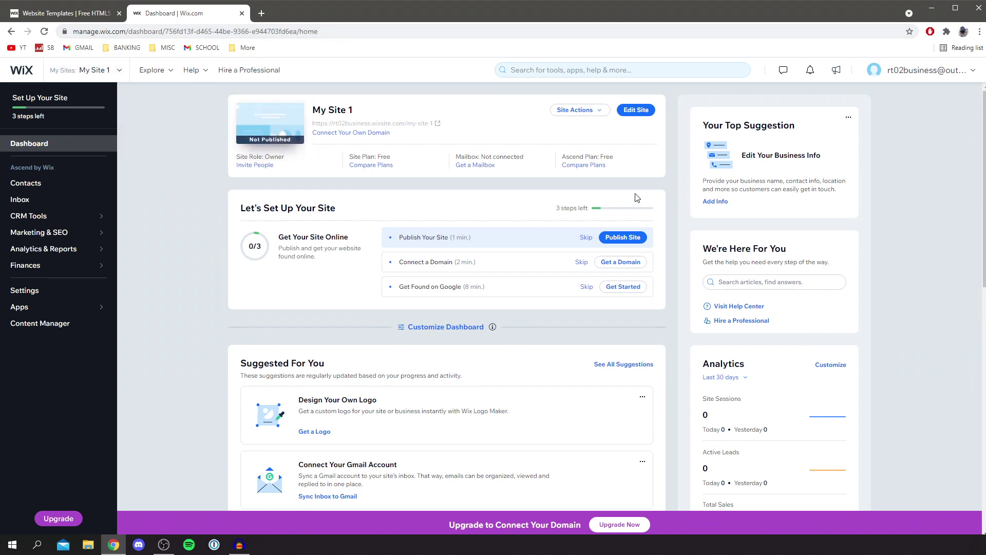
# Create a new Business website and choose to build it in the Editor from a template
pyautogui.click(917, 75)
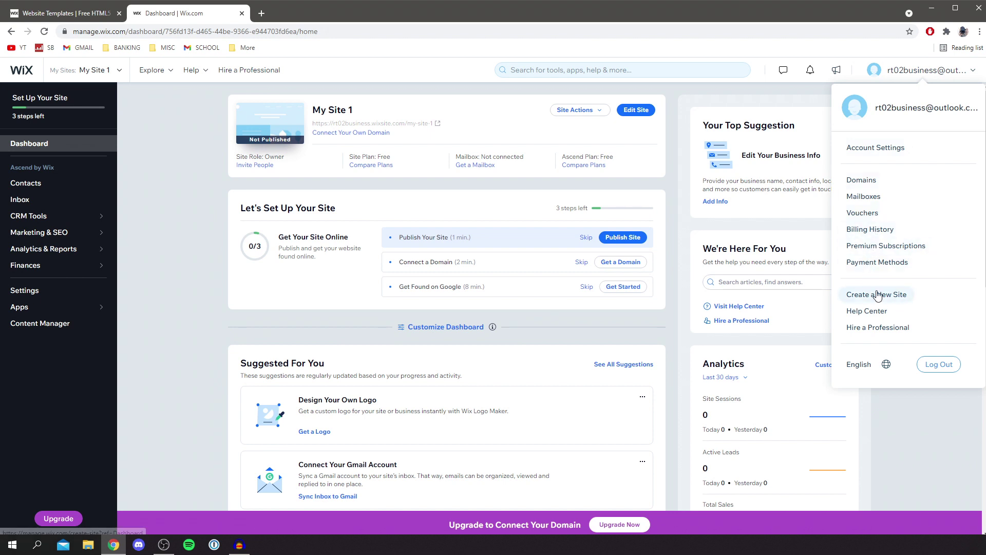
pyautogui.click(900, 297)
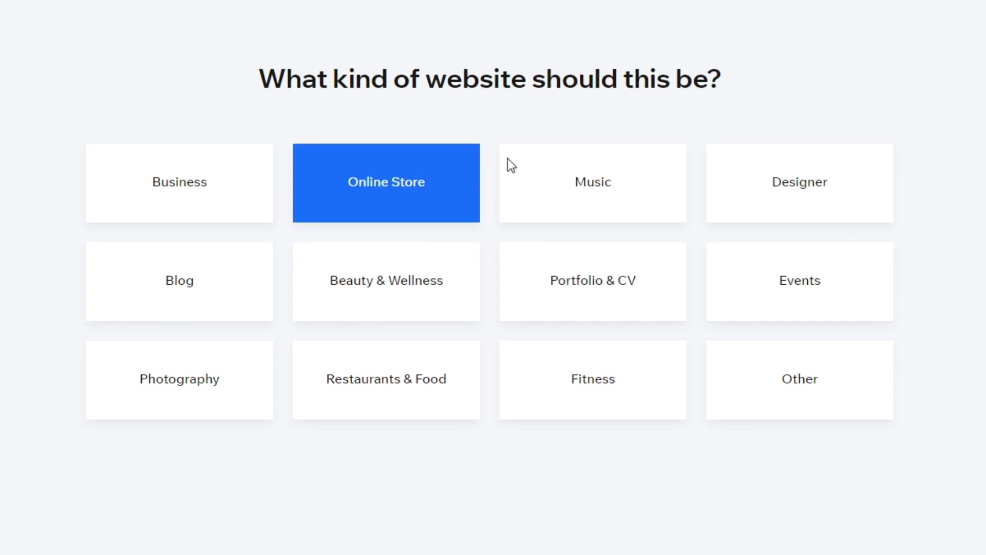
pyautogui.click(183, 203)
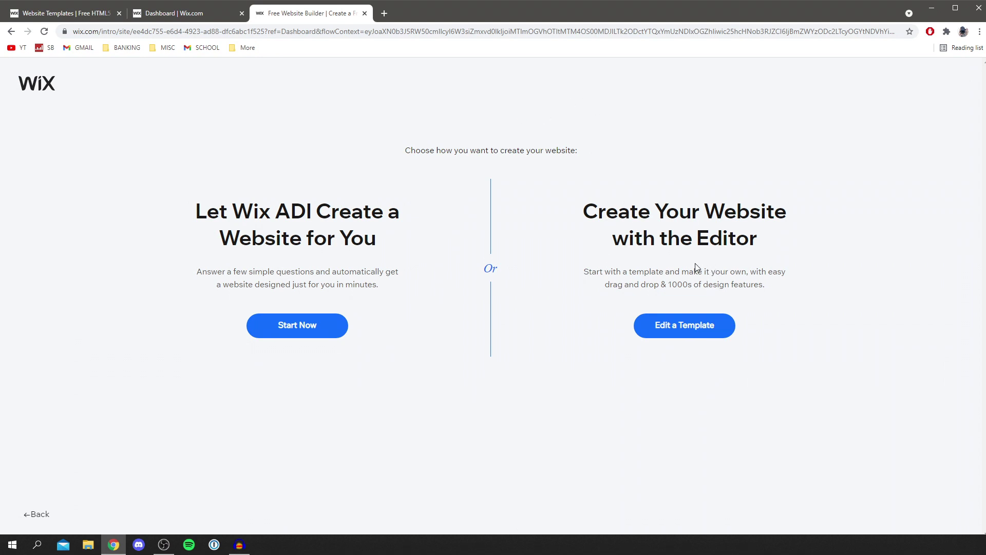
pyautogui.click(672, 328)
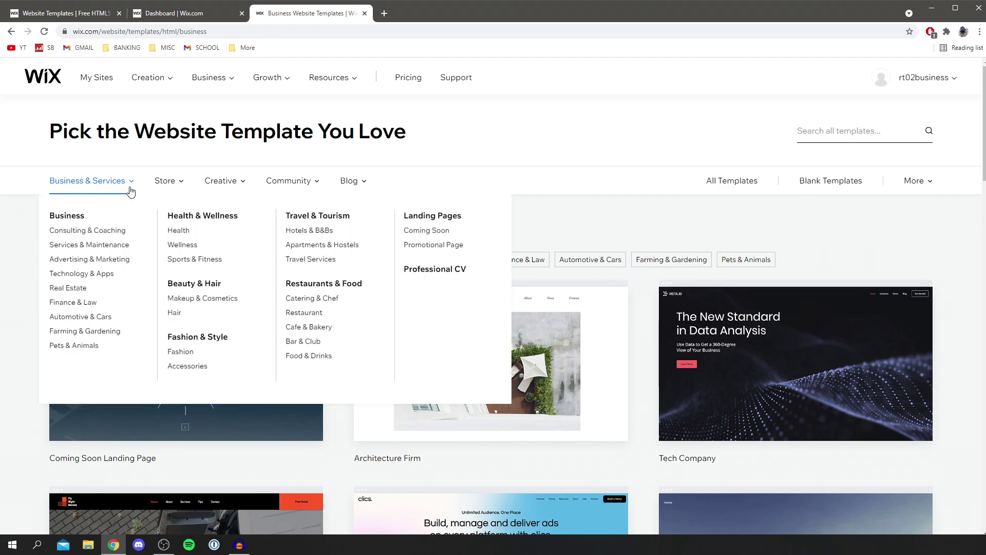
# Browse the Personal templates in the Creative category and open the Business CV template for editing
pyautogui.moveTo(220, 183)
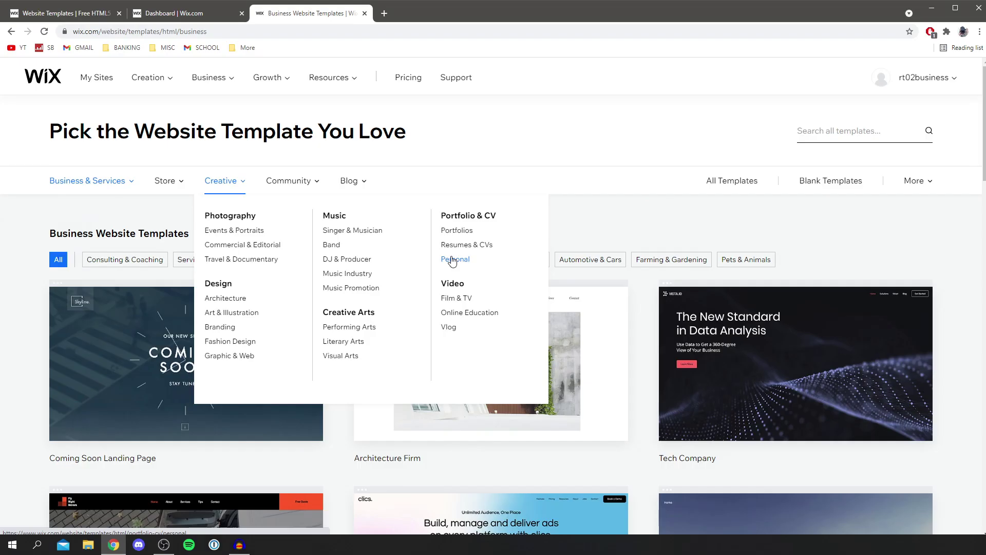
pyautogui.click(452, 260)
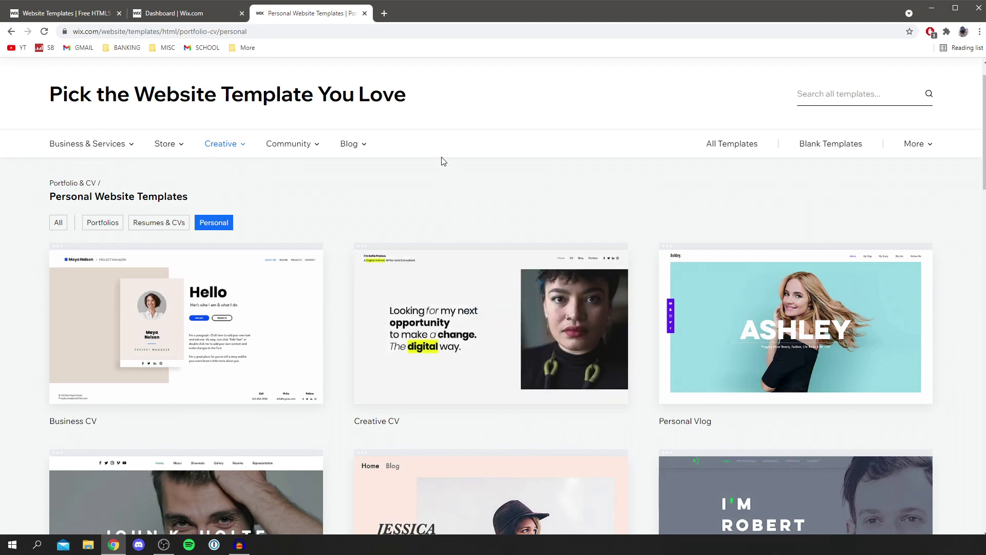
pyautogui.scroll(-4, 456, 161)
pyautogui.scroll(4, 454, 168)
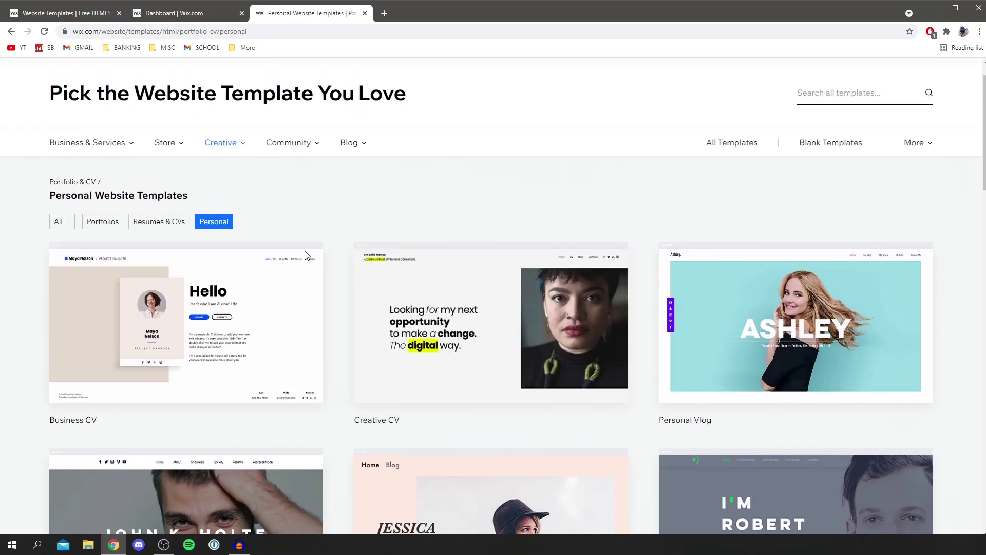
pyautogui.moveTo(264, 307)
pyautogui.moveTo(100, 285)
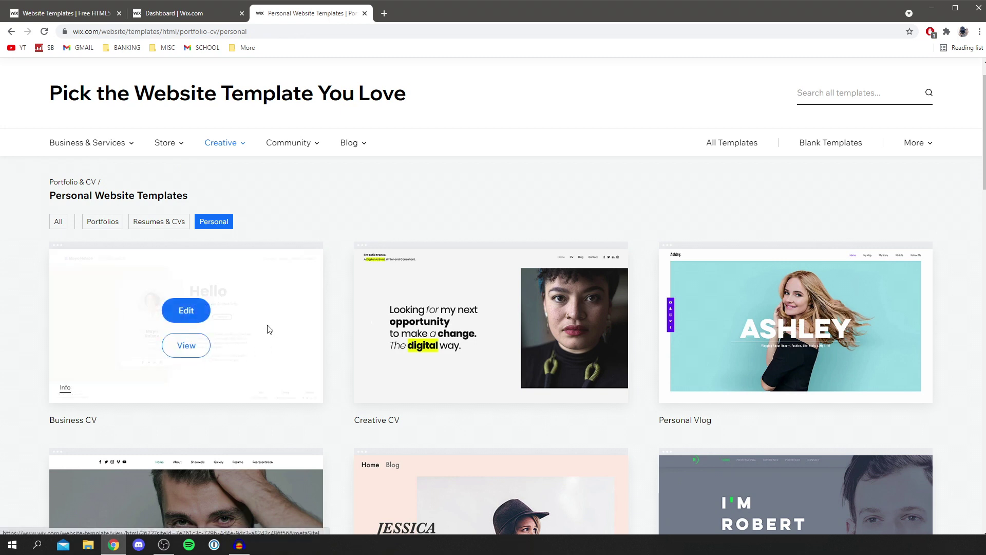
pyautogui.click(187, 309)
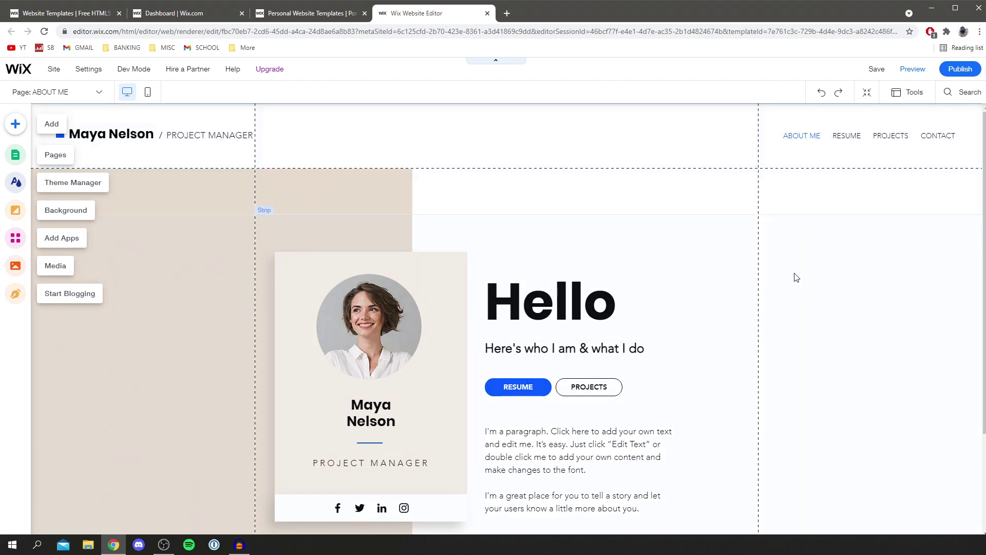
# Save the site to a free Wix.com domain with the address ending "TutorialTucker"
pyautogui.click(877, 70)
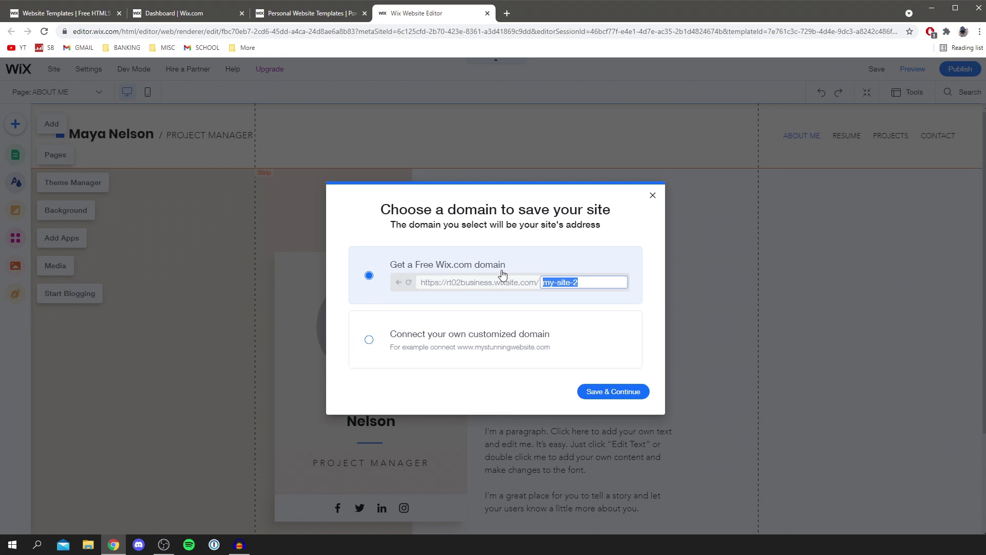
pyautogui.write('TutorialTucker')
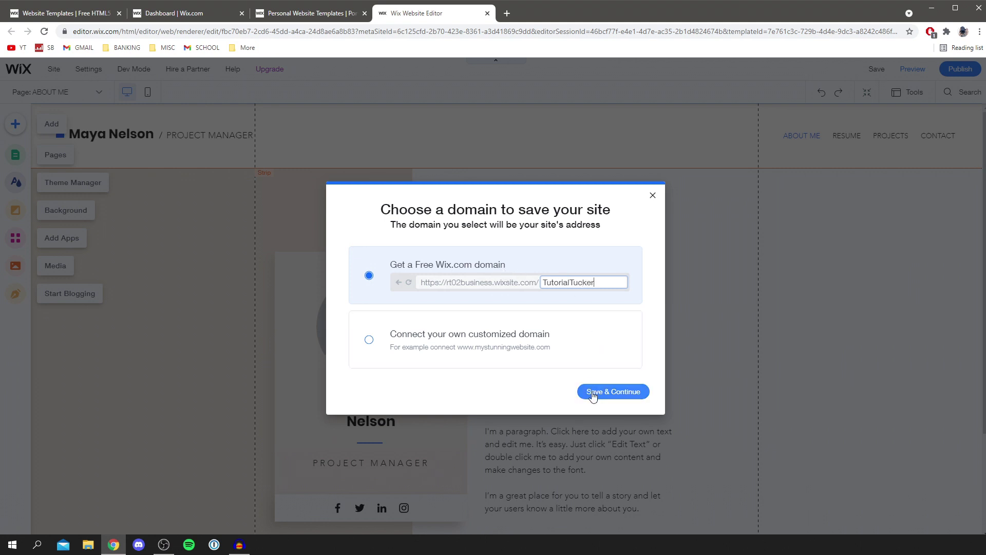
pyautogui.click(609, 392)
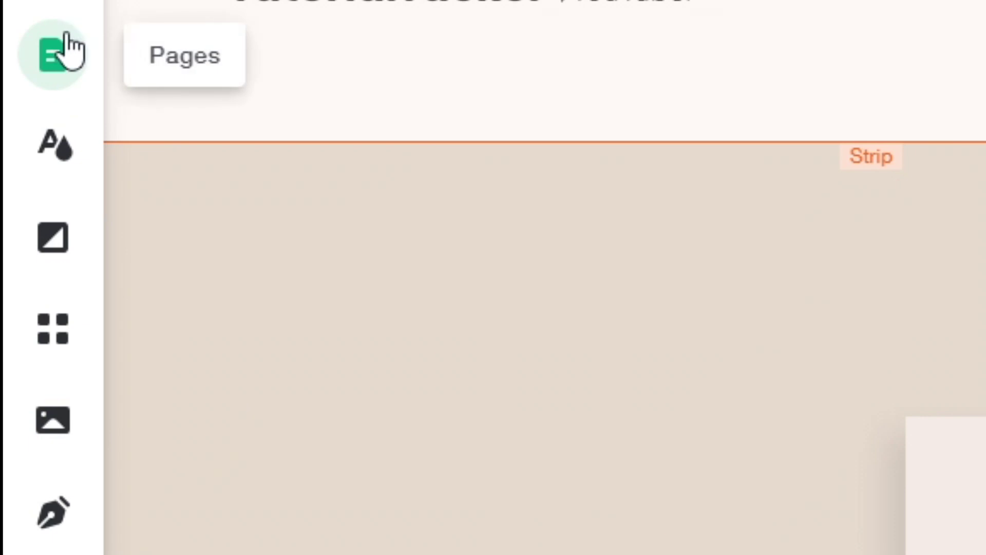
# Look through the site's page list, switch to the CONTACT page and check its page options
pyautogui.click(19, 150)
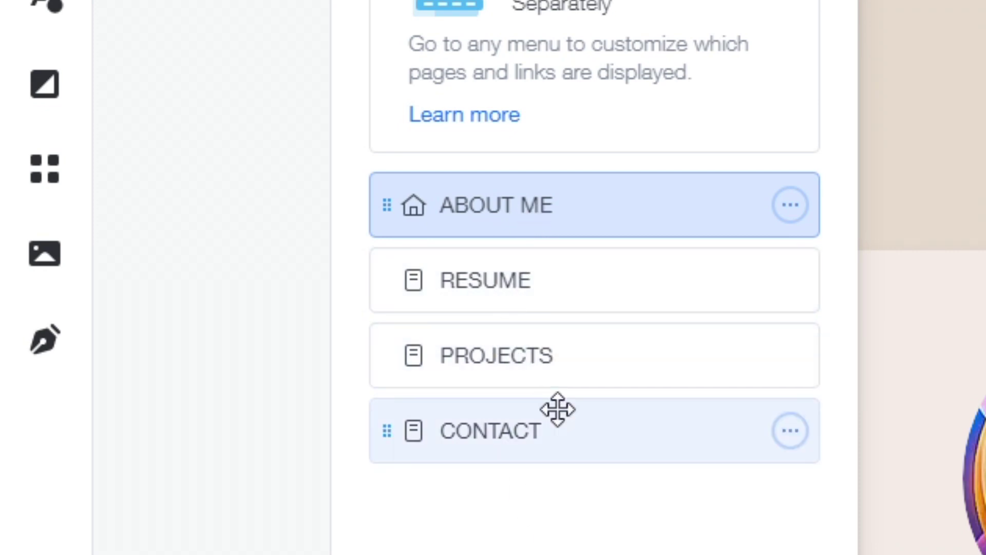
pyautogui.click(535, 445)
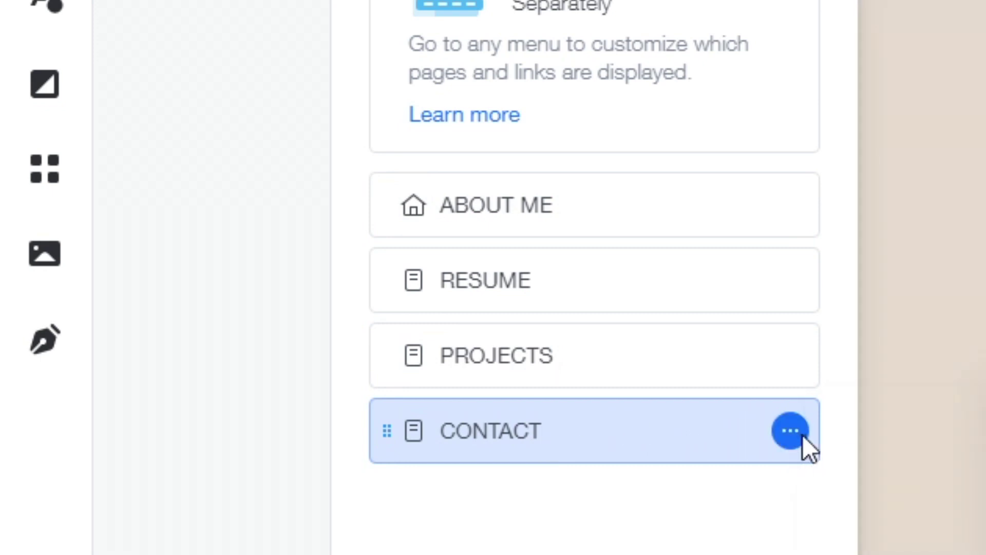
pyautogui.click(801, 436)
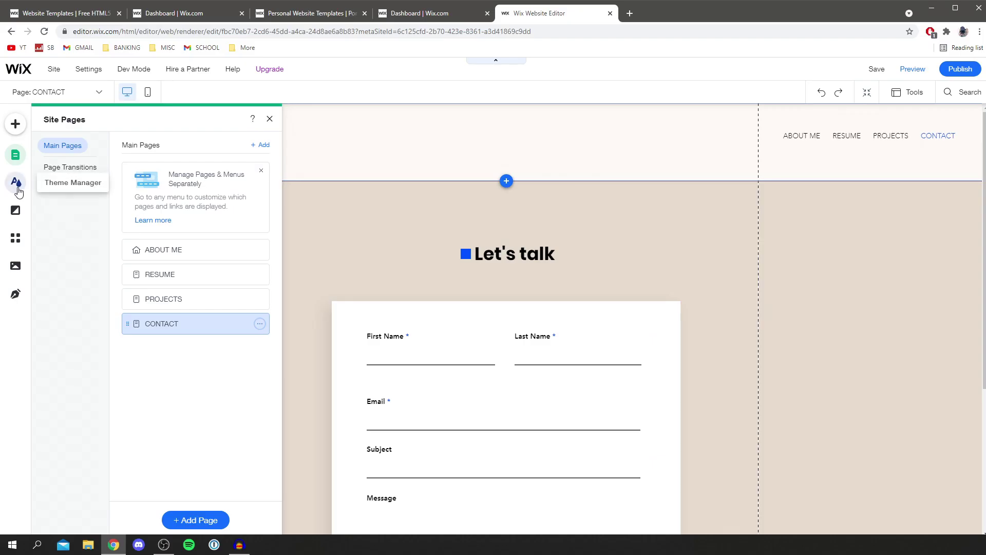
# Examine the theme's color and text settings and the available page backgrounds
pyautogui.click(15, 182)
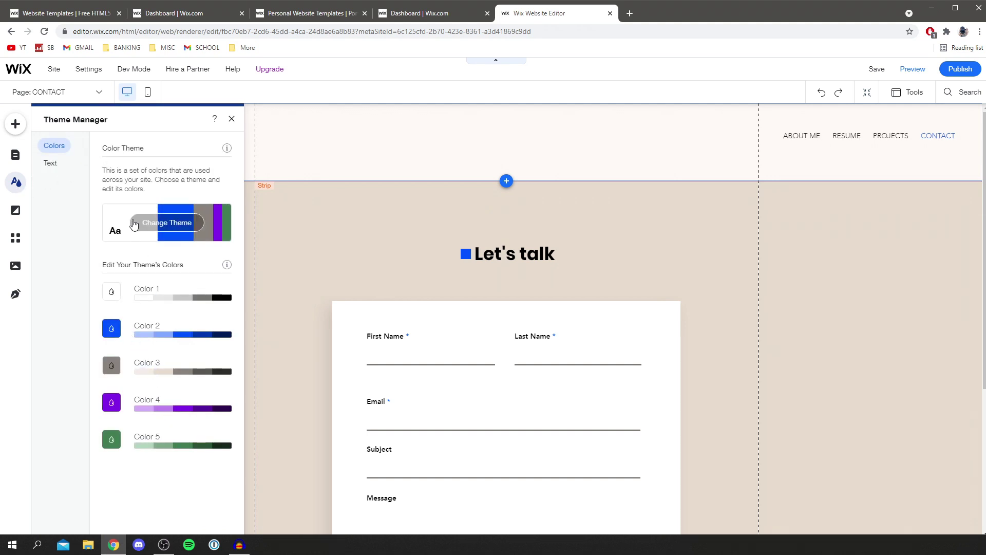
pyautogui.moveTo(136, 239)
pyautogui.click(49, 163)
pyautogui.click(13, 212)
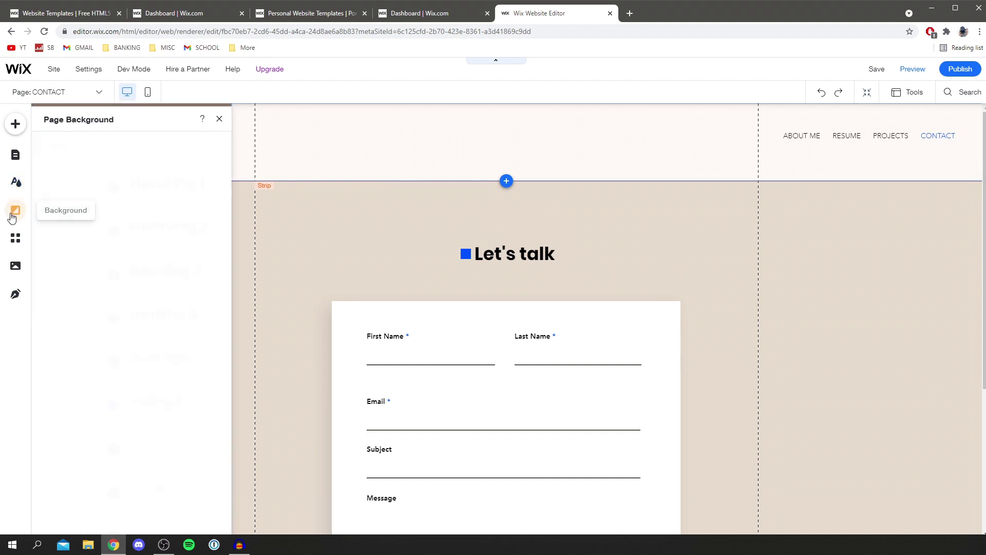
pyautogui.moveTo(78, 278)
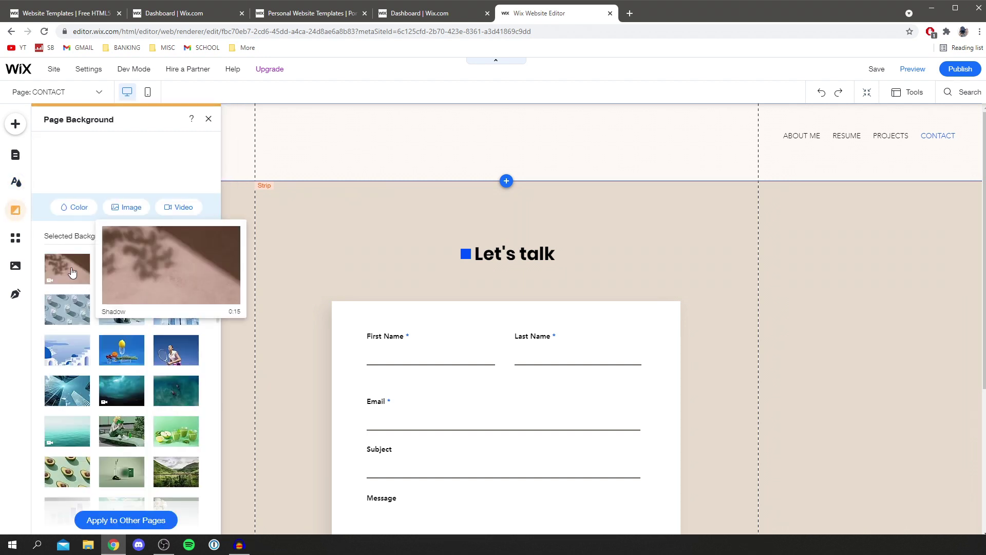
pyautogui.moveTo(72, 319)
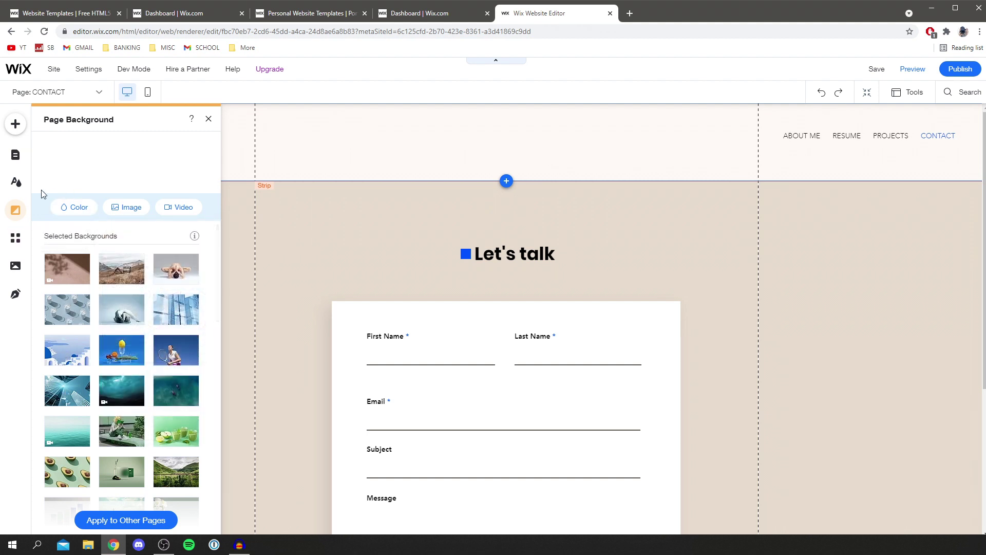
# Browse the recommended and trending apps in the Wix App Market
pyautogui.click(16, 237)
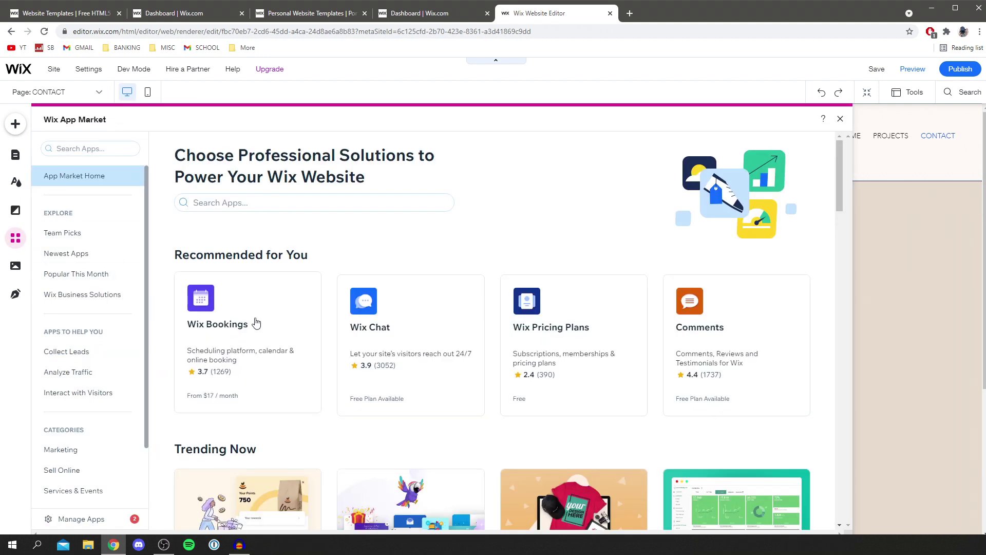
pyautogui.scroll(-3, 256, 322)
pyautogui.scroll(-1, 256, 322)
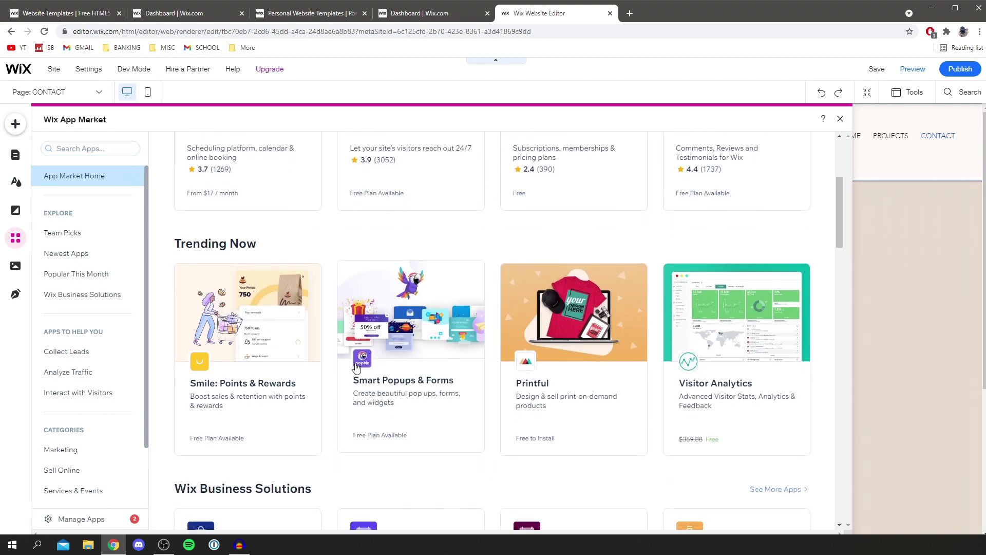
pyautogui.scroll(5, 308, 308)
# Review the media upload sources and free images, as well as the option to start a blog
pyautogui.click(16, 266)
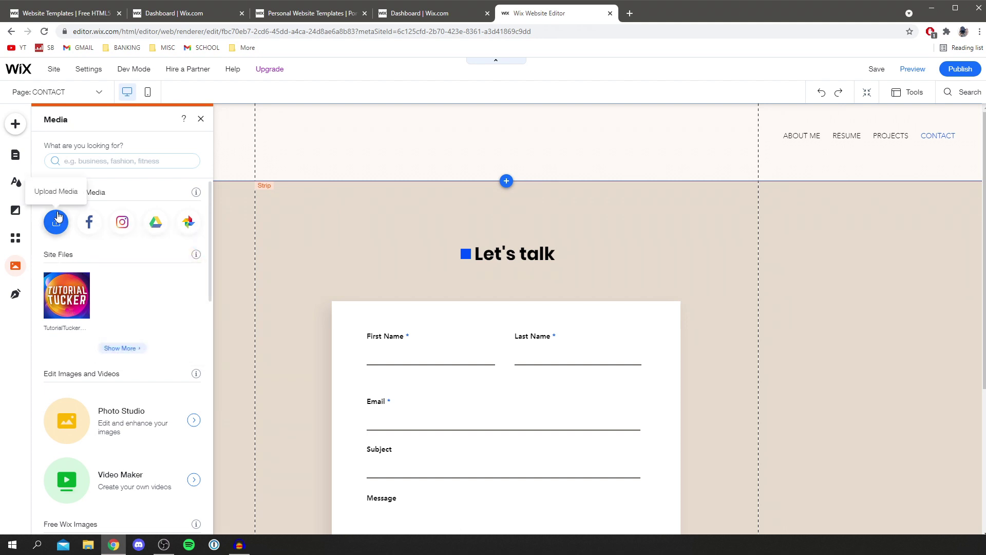
pyautogui.scroll(-2, 80, 233)
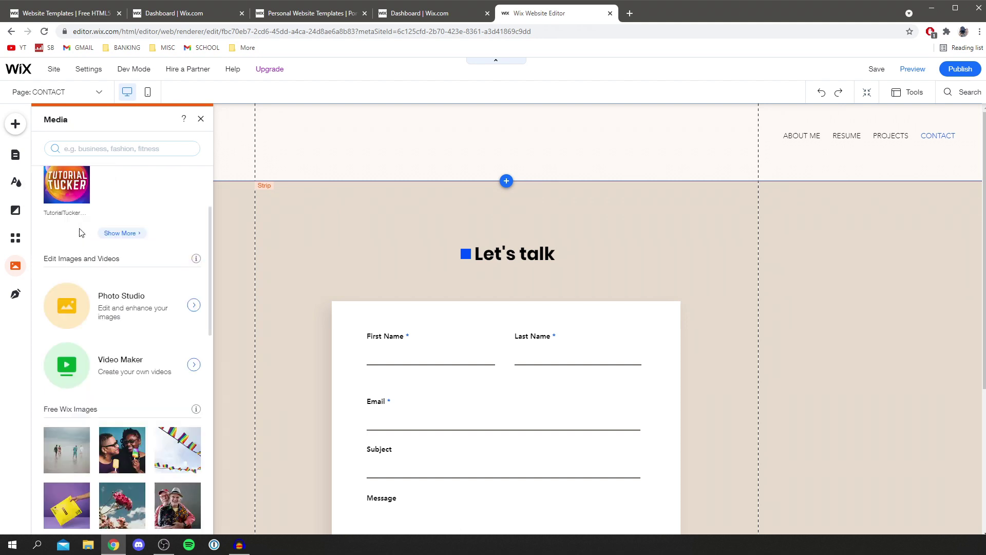
pyautogui.click(16, 295)
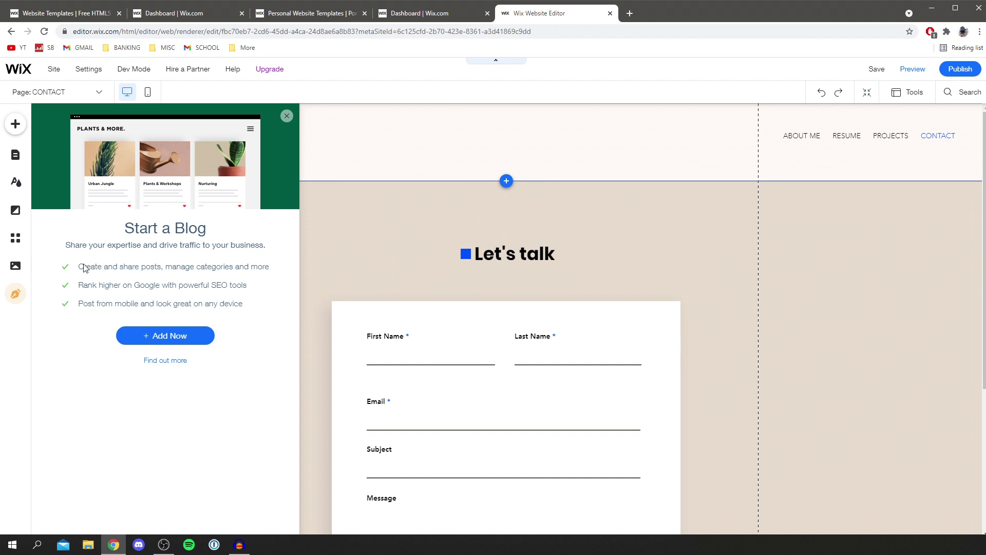
# On the ABOUT ME page, replace the header name with "TutorialTucker" and widen its text box to fit one line
pyautogui.click(802, 136)
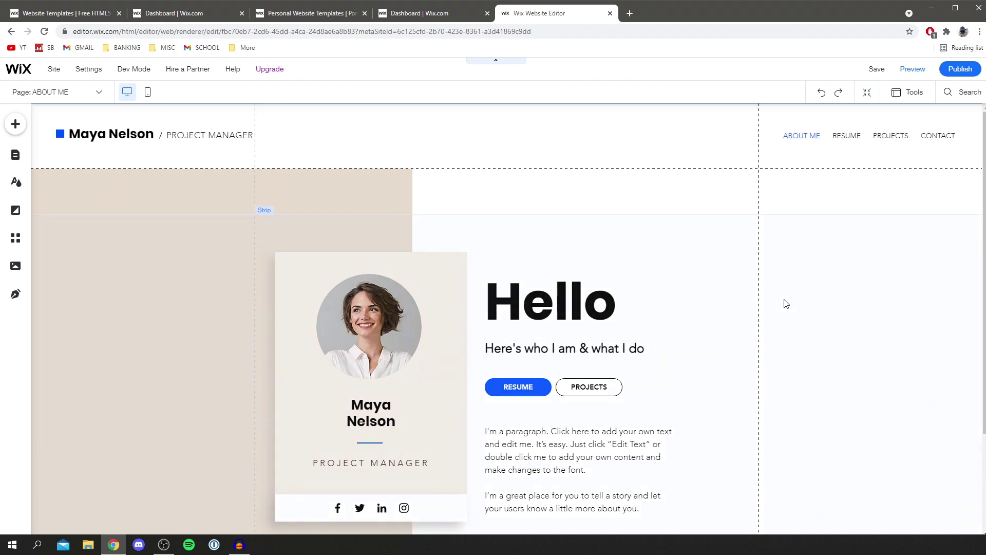
pyautogui.click(112, 135)
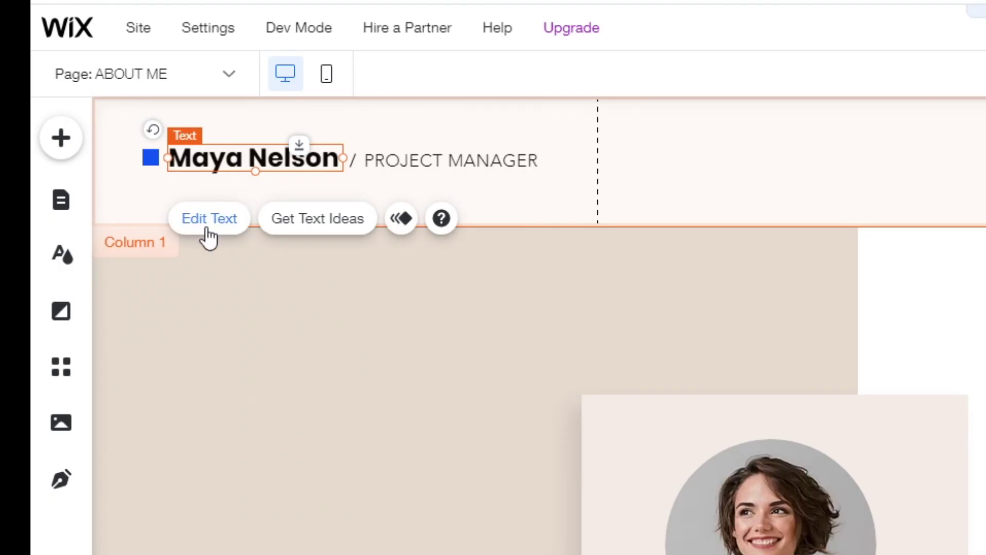
pyautogui.click(208, 234)
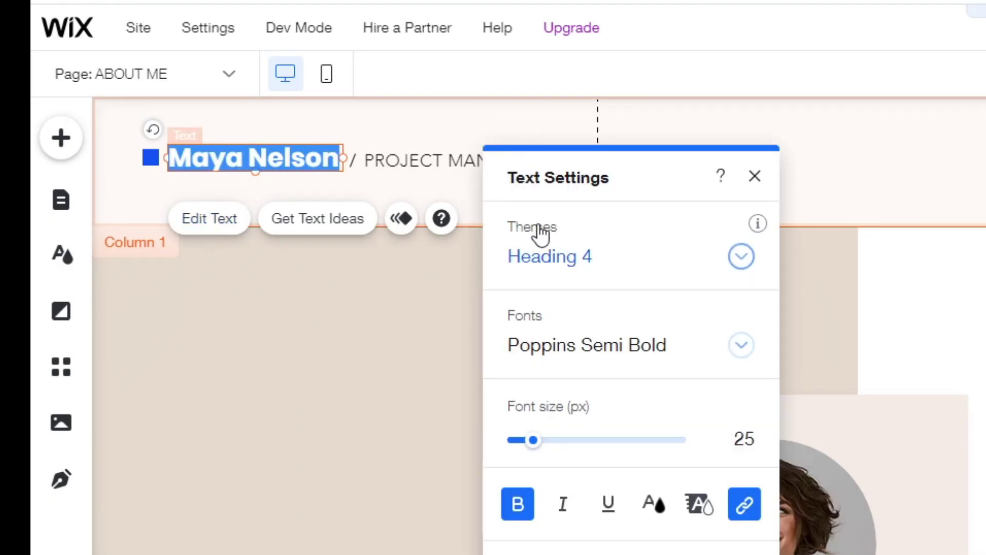
pyautogui.press('BackSpace')
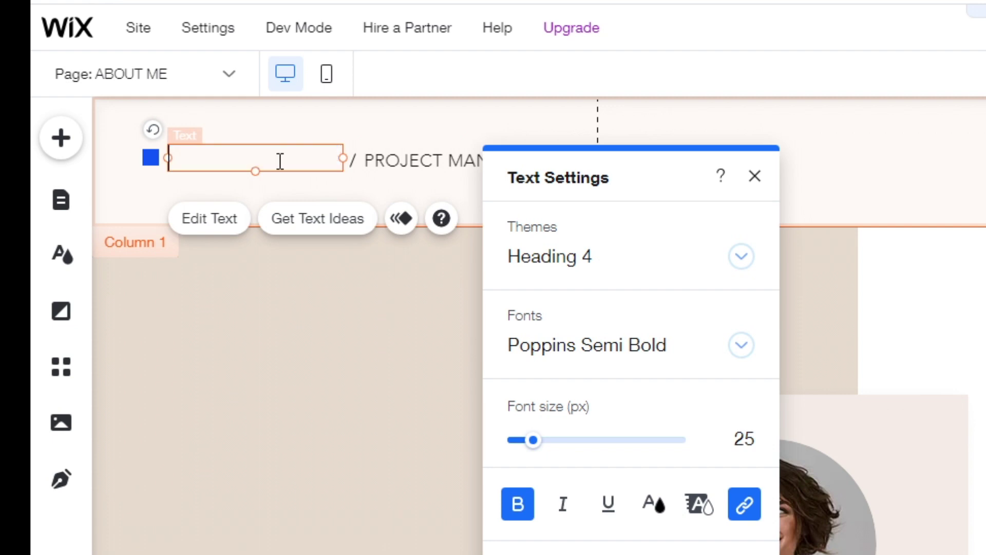
pyautogui.write('TutorialTucker')
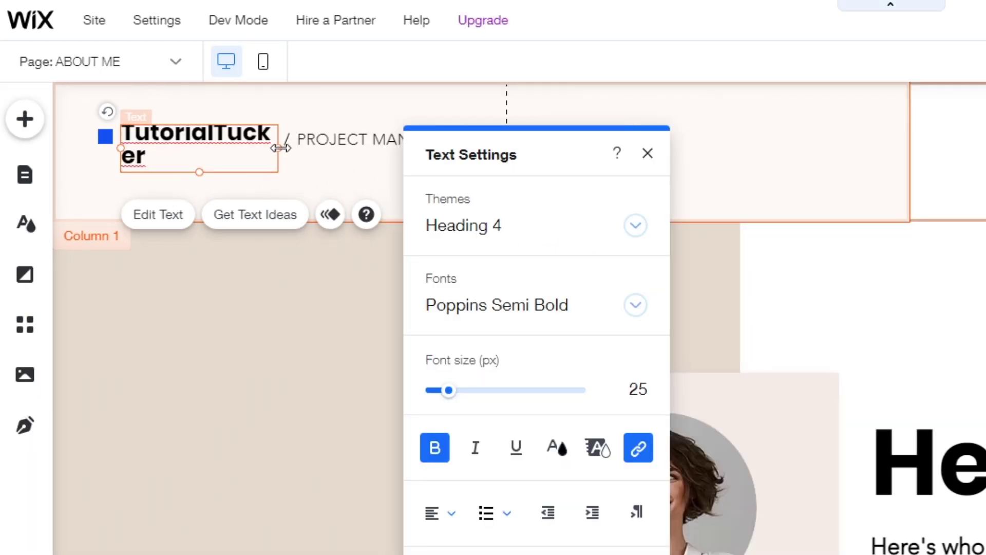
pyautogui.moveTo(281, 148); pyautogui.dragTo(298, 148)
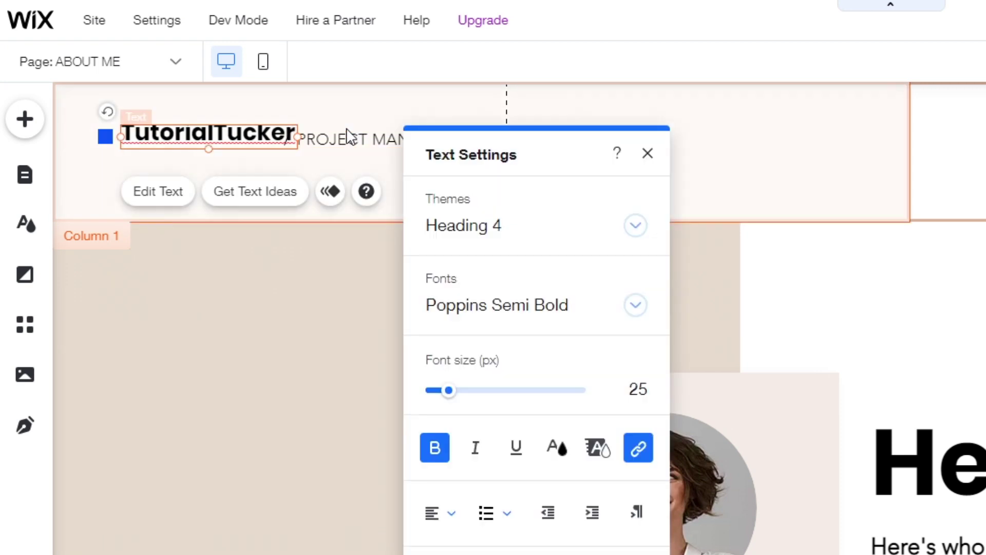
# Shift the header's PROJECT MANAGER text and the slash before it to the right, clear of the site name
pyautogui.click(346, 142)
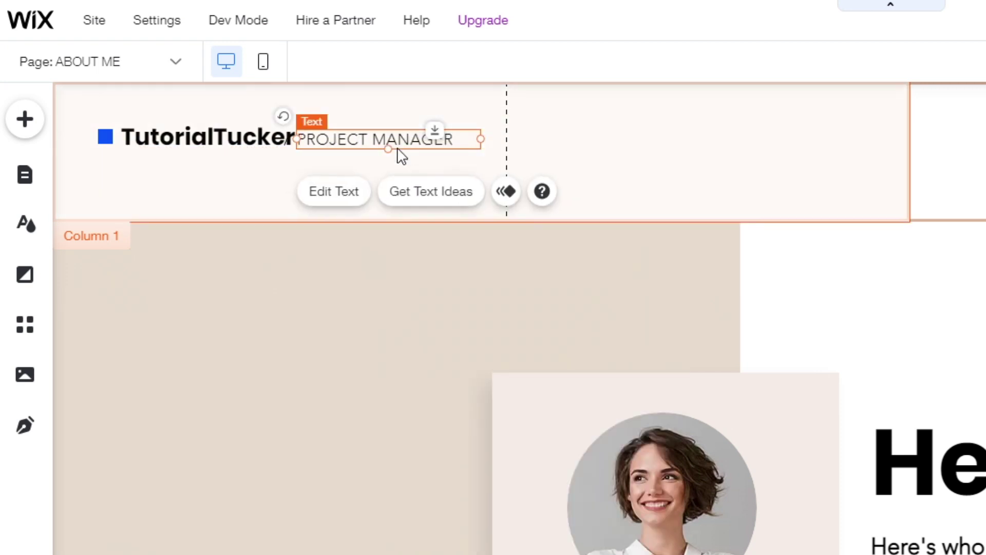
pyautogui.moveTo(375, 138); pyautogui.dragTo(386, 139)
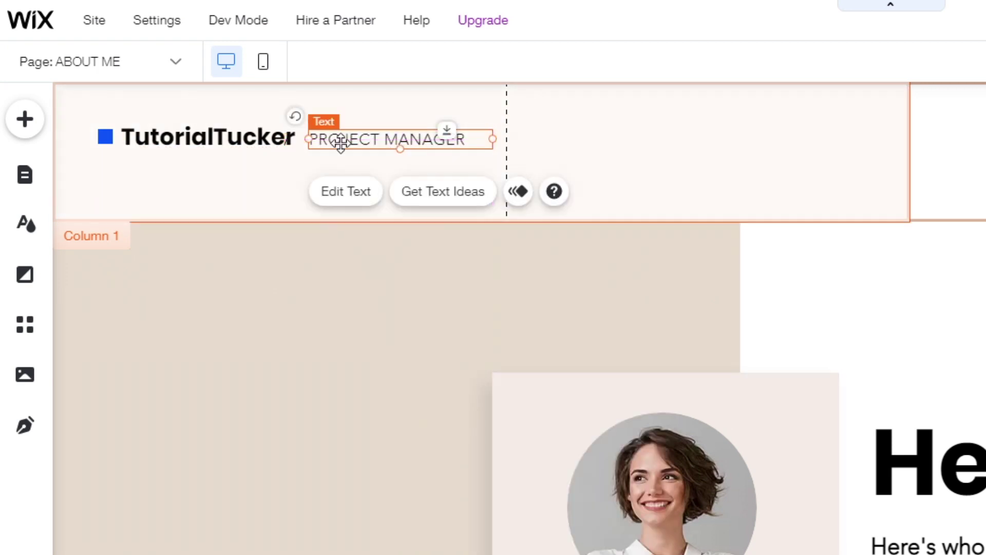
pyautogui.moveTo(287, 146)
pyautogui.mouseDown()
pyautogui.moveTo(312, 138)
pyautogui.moveTo(303, 140)
pyautogui.mouseUp()
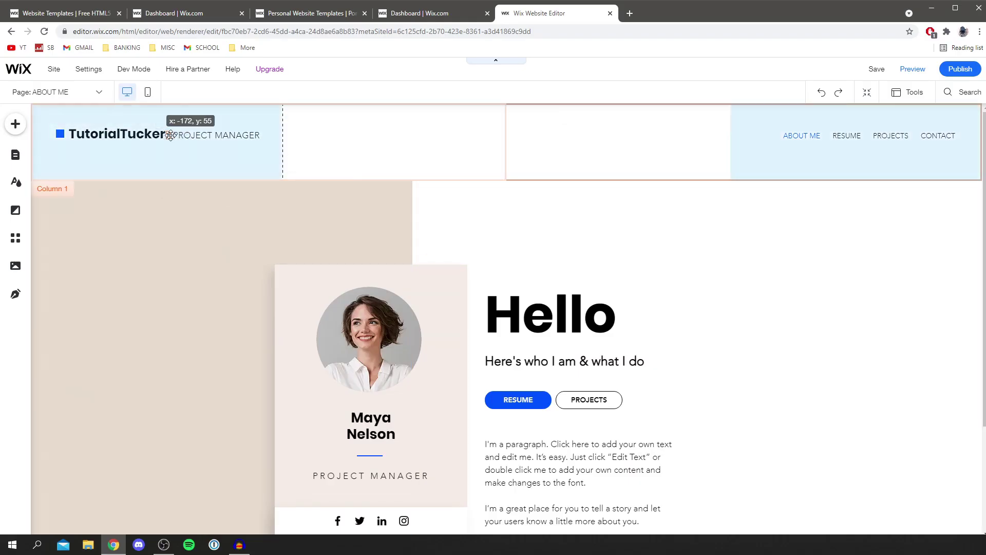
# Nudge the header's slash so it sits between TutorialTucker and PROJECT MANAGER
pyautogui.moveTo(170, 135); pyautogui.dragTo(171, 136)
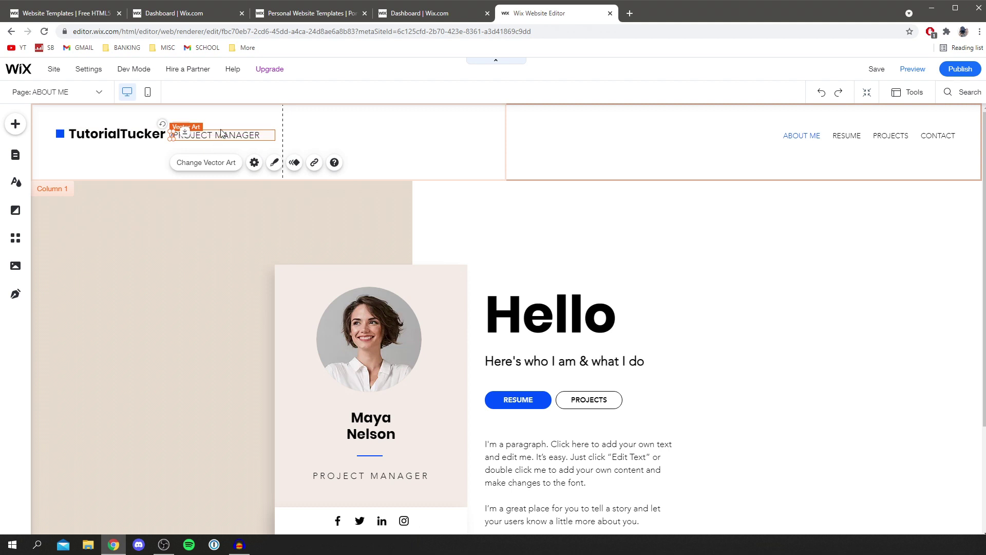
pyautogui.click(222, 134)
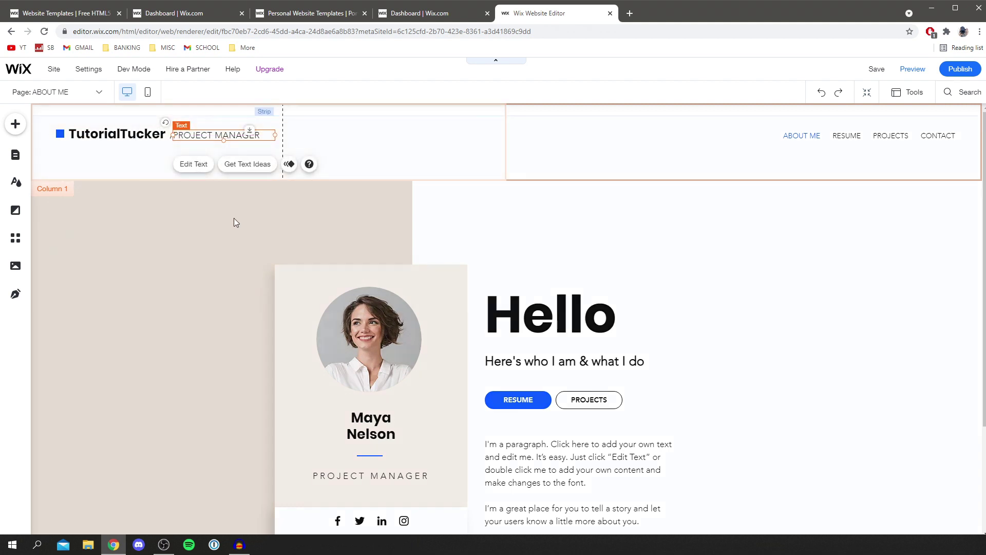
pyautogui.click(233, 222)
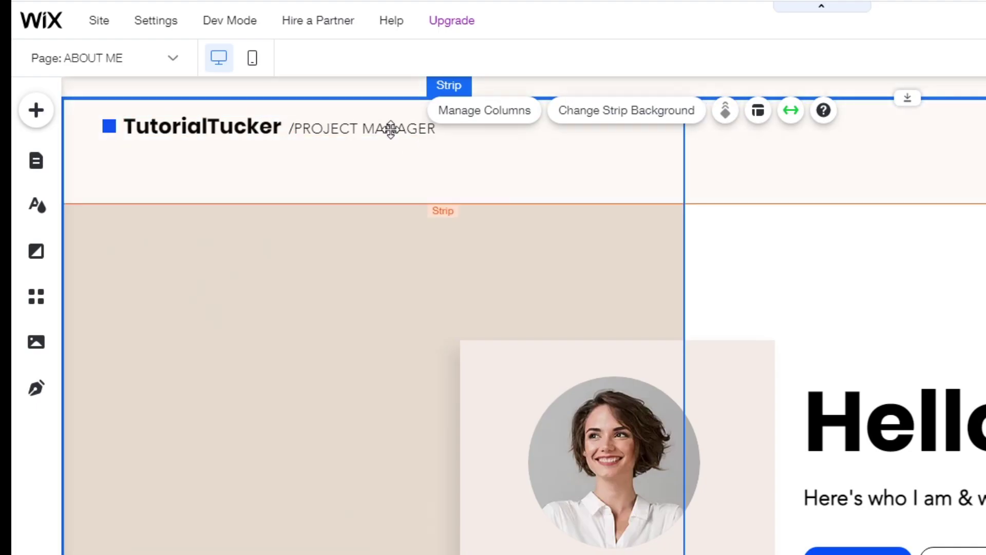
# Replace the header's PROJECT MANAGER text with "YouTube"
pyautogui.click(361, 130)
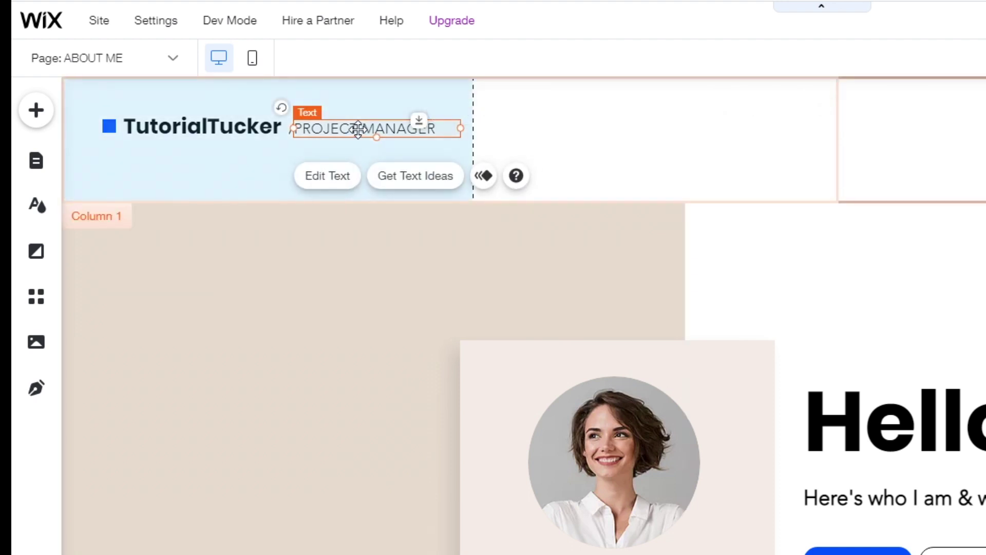
pyautogui.click(331, 180)
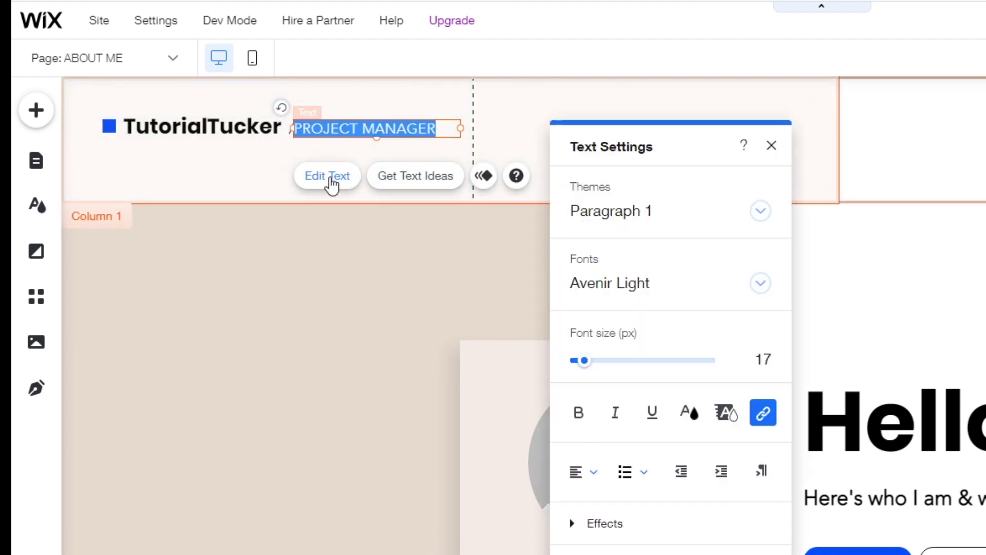
pyautogui.write('YouTube')
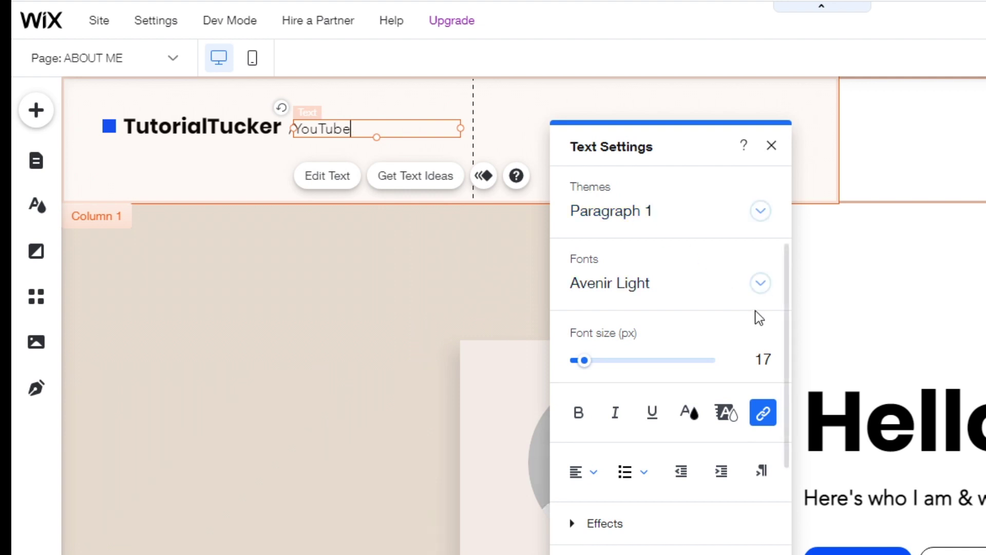
# Try the Bree font on the header's YouTube text and undo the font change
pyautogui.click(760, 287)
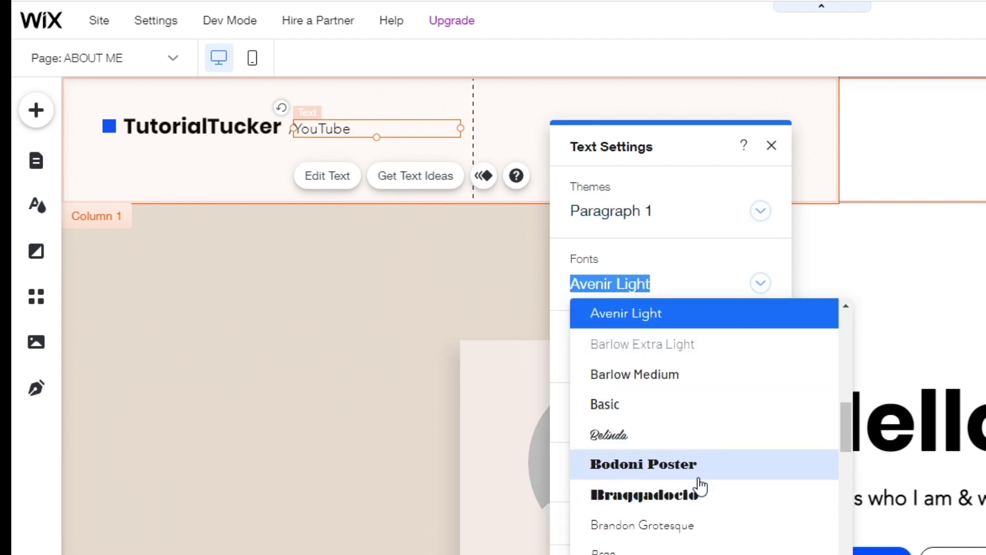
pyautogui.click(686, 549)
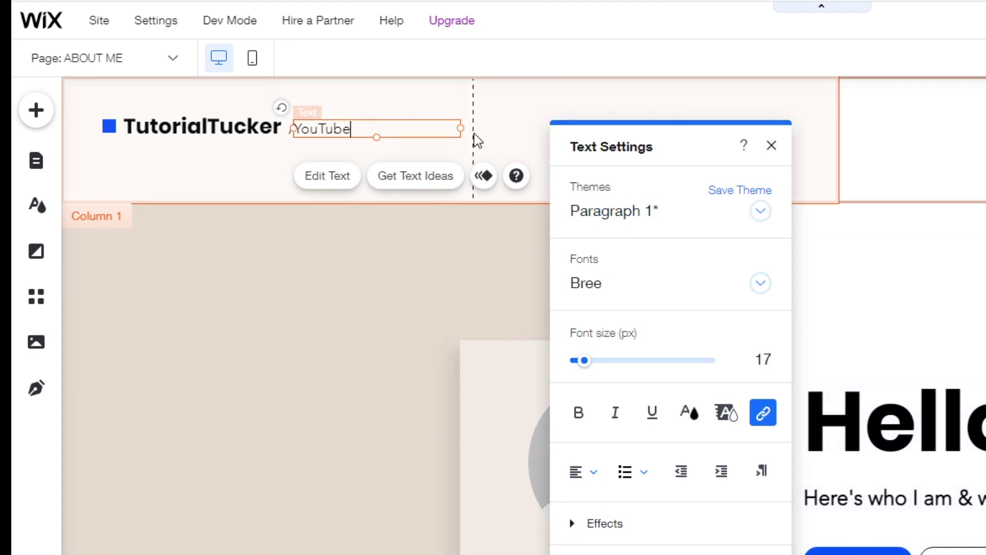
pyautogui.hotkey('ctrl', 'z')
pyautogui.click(674, 282)
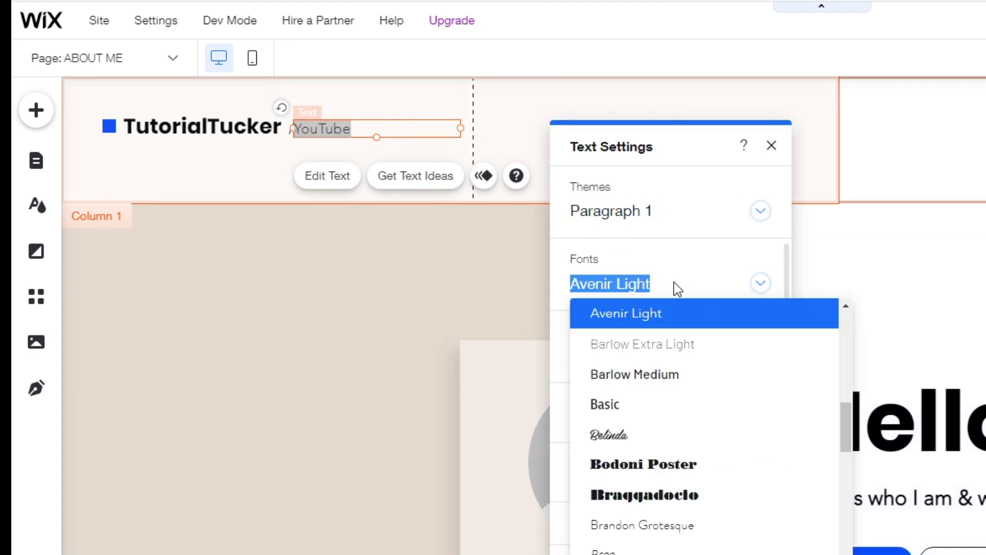
pyautogui.click(689, 549)
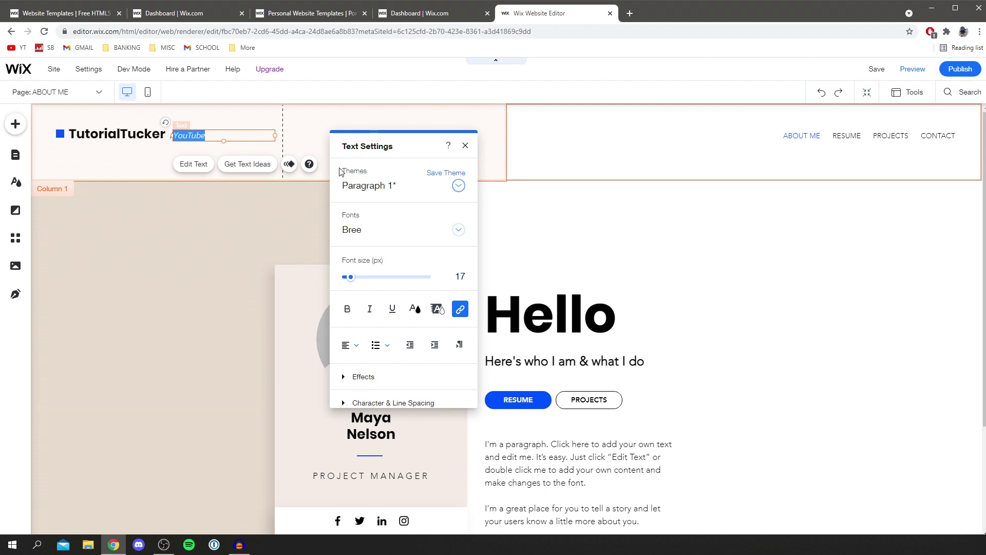
pyautogui.hotkey('ctrl', 'z')
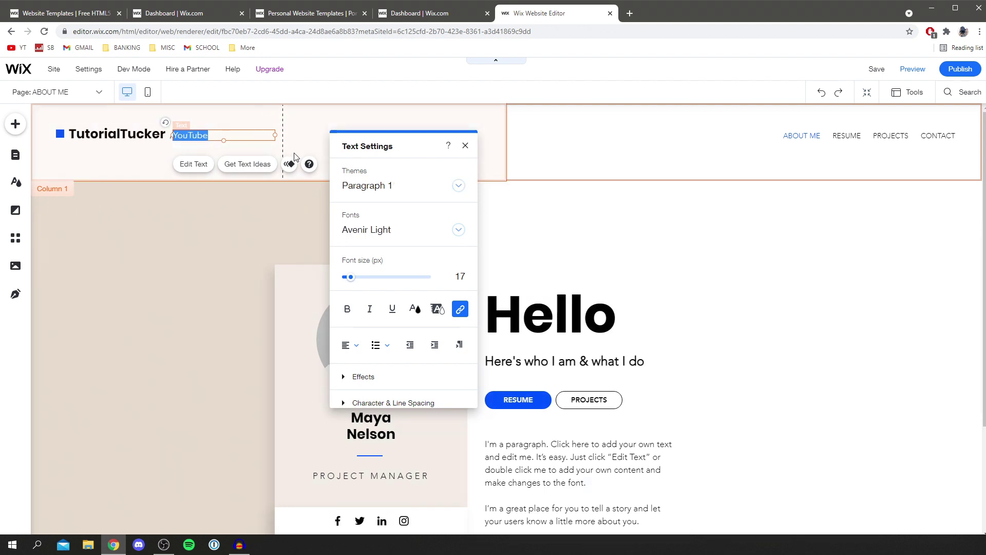
pyautogui.press('Escape')
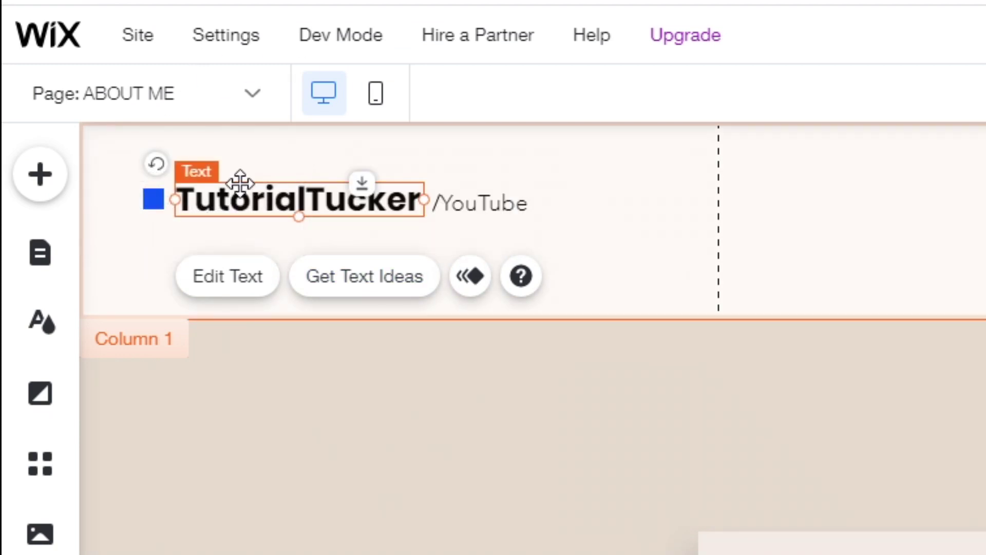
# Review the animation choices for the header's TutorialTucker text without applying one
pyautogui.click(469, 288)
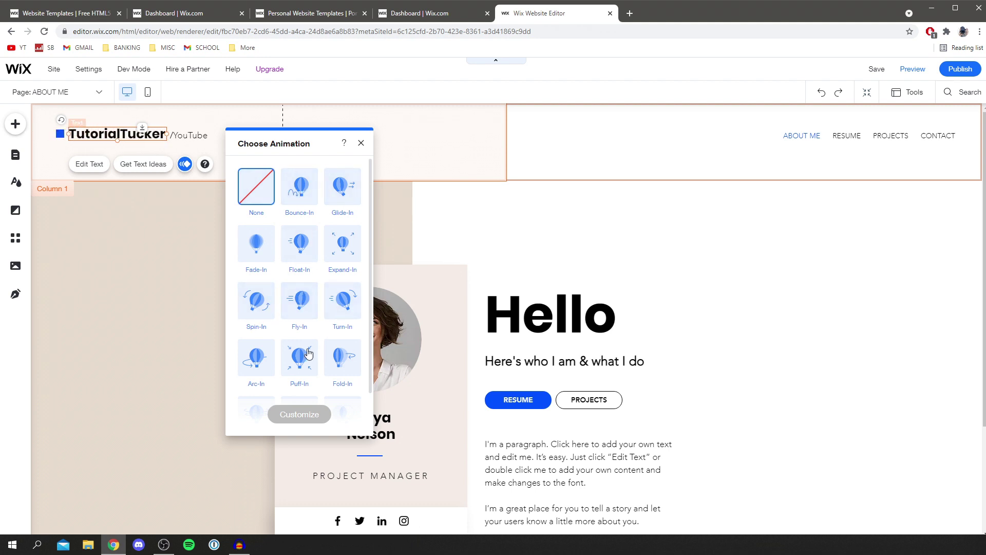
pyautogui.click(383, 268)
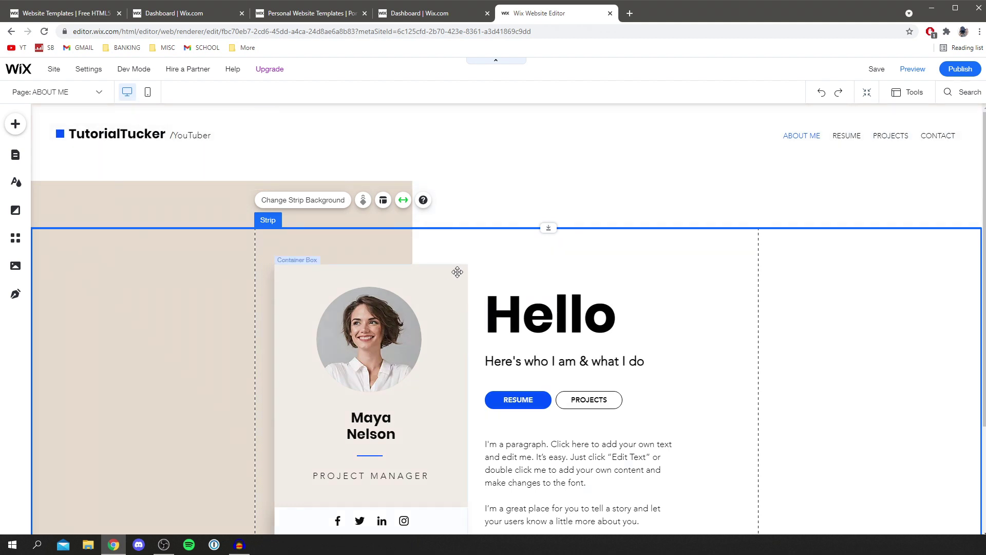
# Replace the portrait in the profile card with TutorialTuckerPP.jpg uploaded from the computer
pyautogui.scroll(-3, 368, 251)
pyautogui.scroll(1, 369, 250)
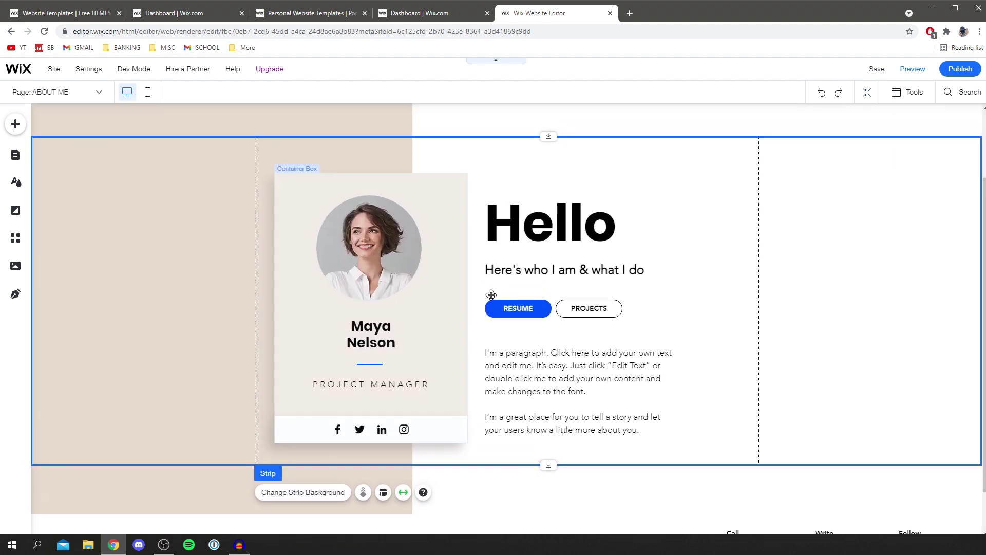
pyautogui.click(368, 236)
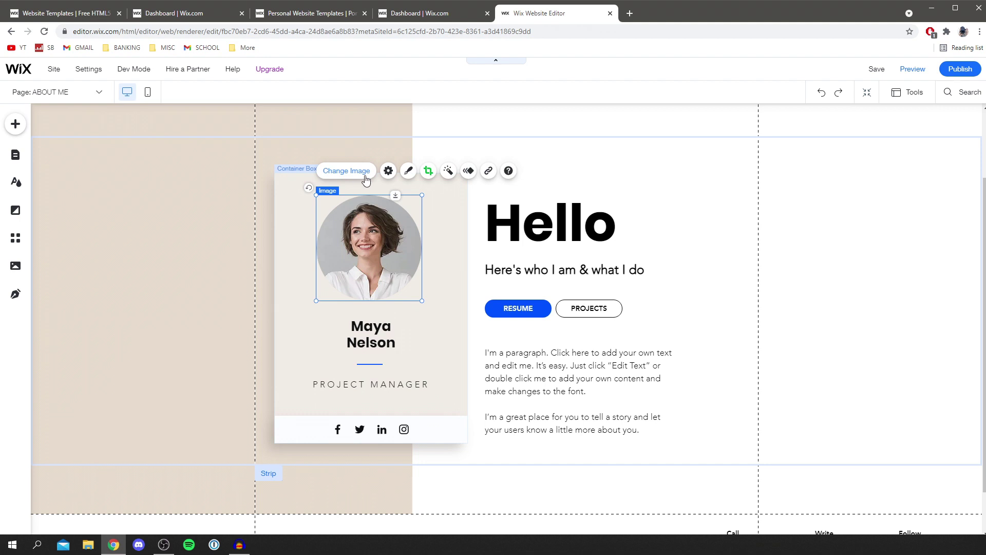
pyautogui.click(336, 171)
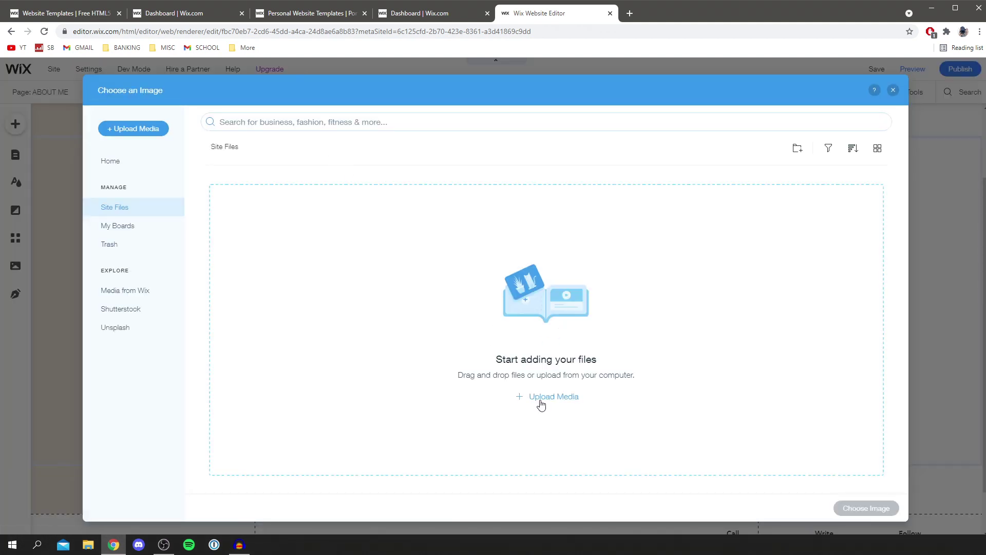
pyautogui.click(541, 398)
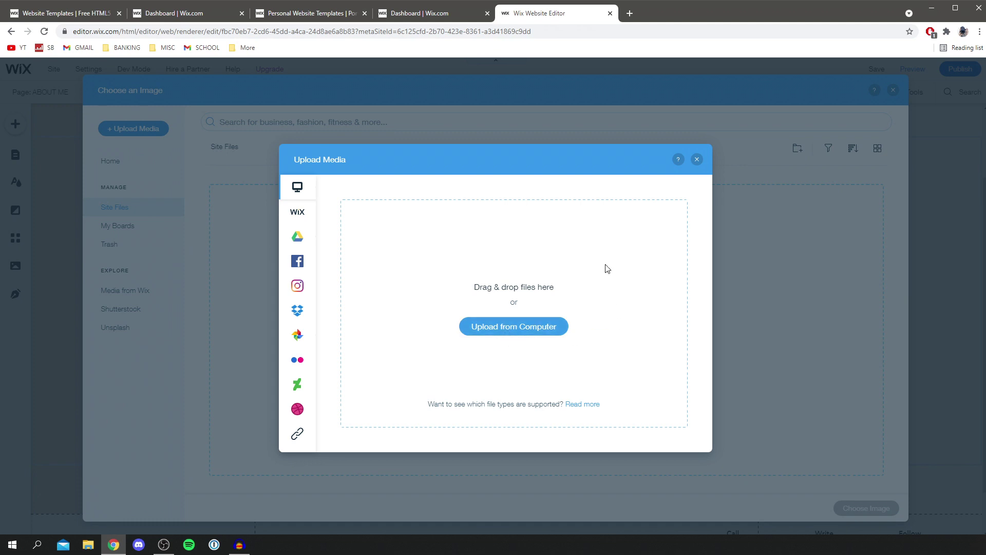
pyautogui.click(517, 339)
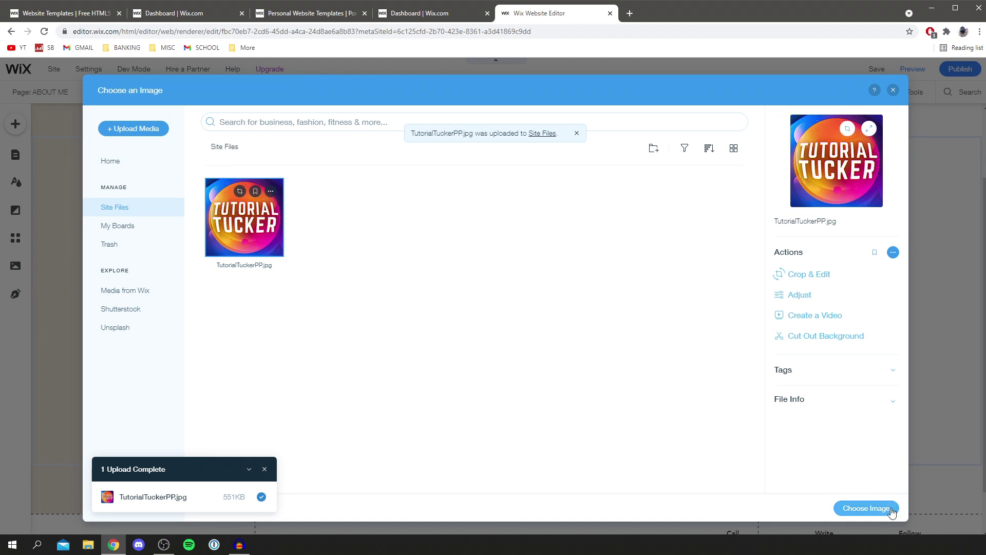
pyautogui.click(866, 508)
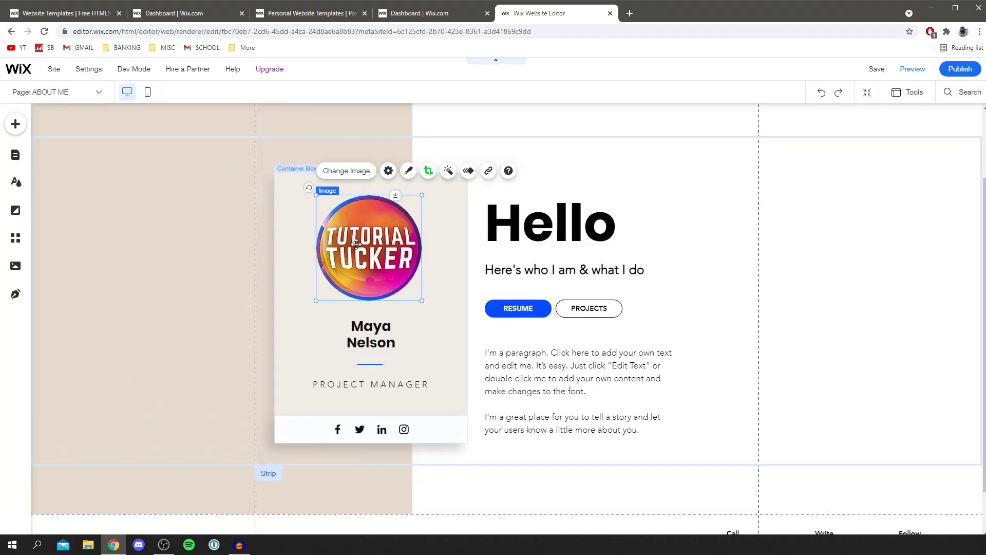
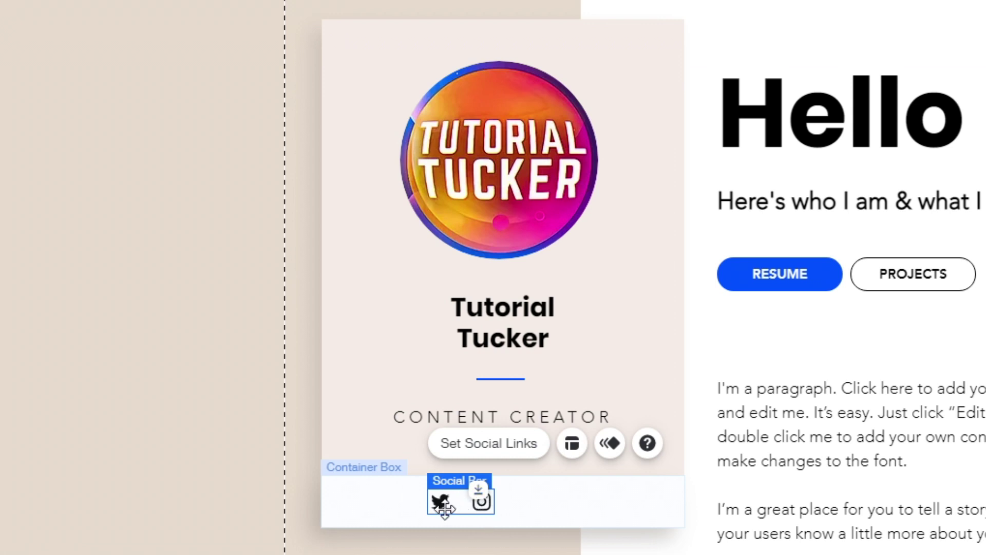
# Move the Twitter and Instagram social bar to the middle of the profile card's white strip
pyautogui.moveTo(443, 507); pyautogui.dragTo(517, 500)
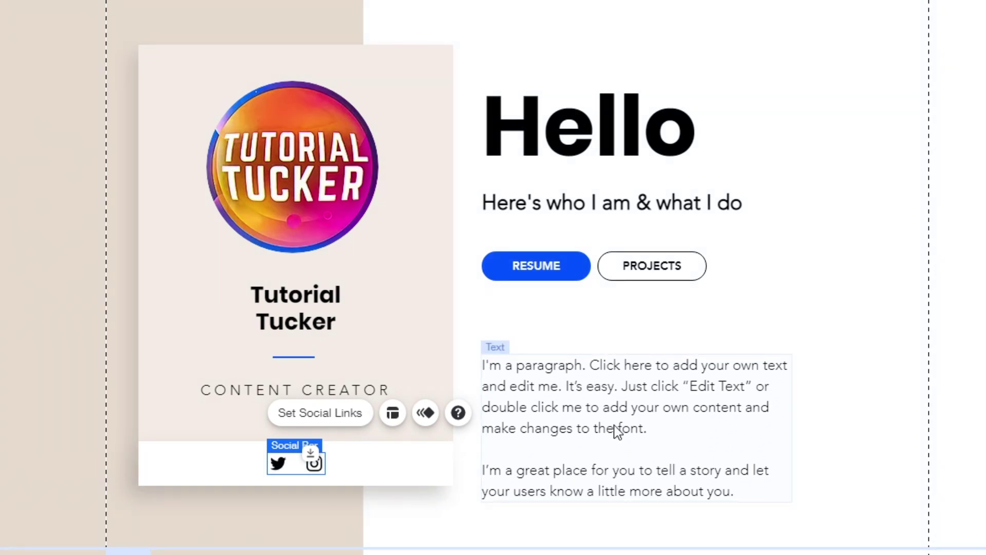
# Replace the placeholder paragraph under the RESUME and PROJECTS buttons with "Welcome to the TutorialTucker website.", with TutorialTucker in bold
pyautogui.click(563, 410)
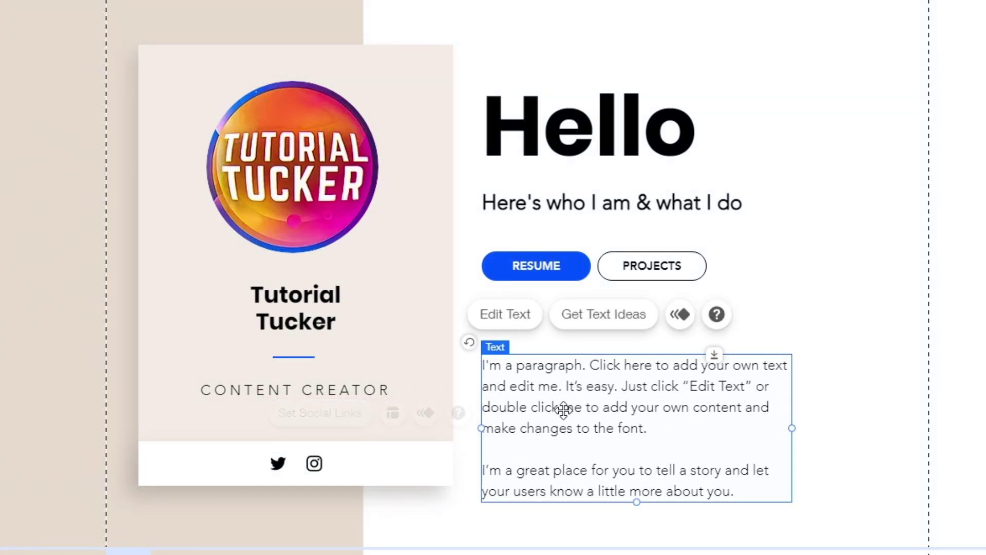
pyautogui.click(527, 321)
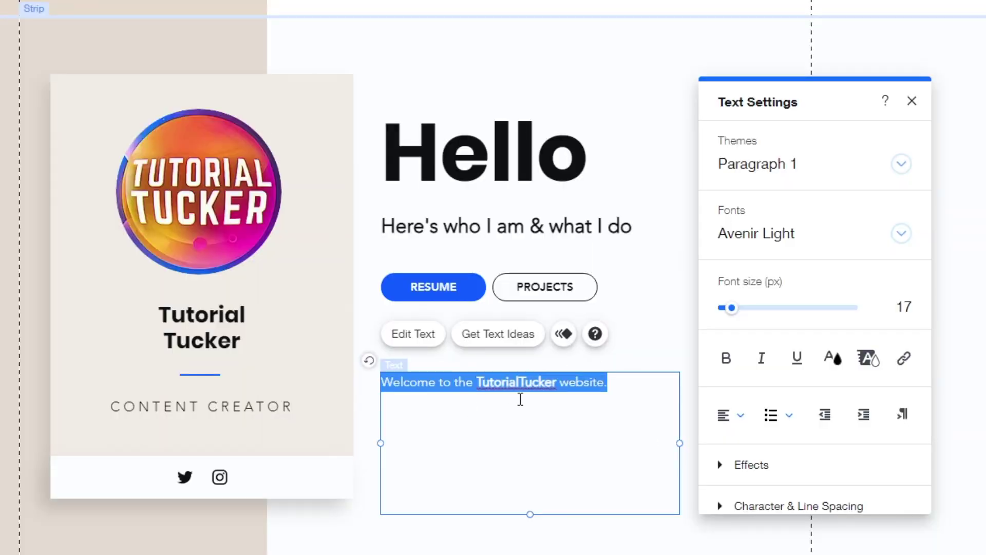
# Center the paragraph and add "I am a content creator on YouTube." and "Check out my channel for useful tutorials on a range of topics!"
pyautogui.click(743, 418)
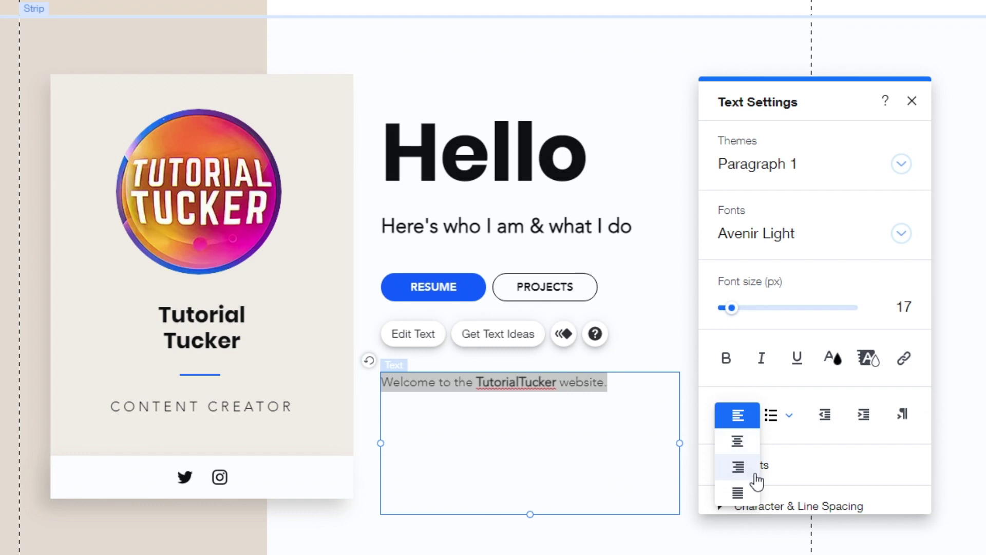
pyautogui.click(739, 443)
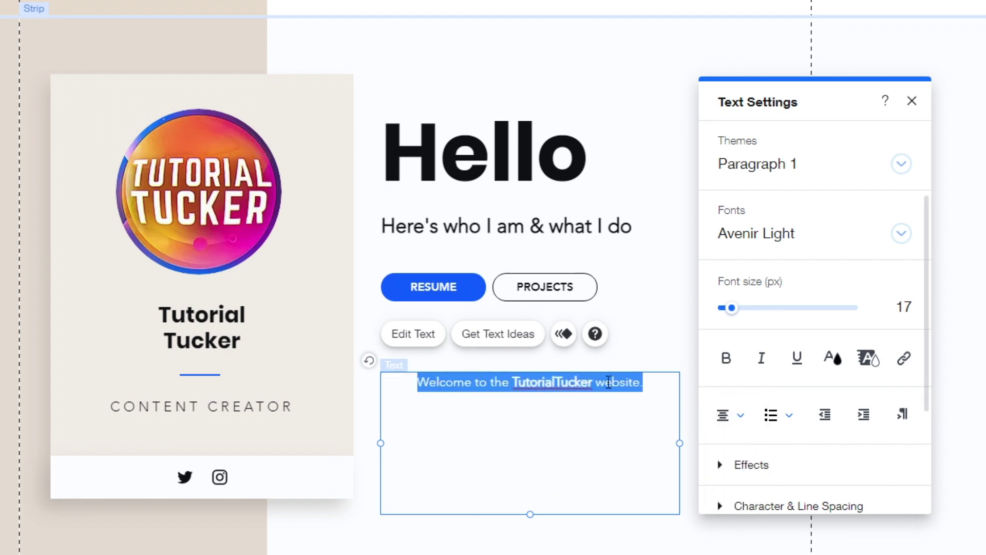
pyautogui.click(646, 385)
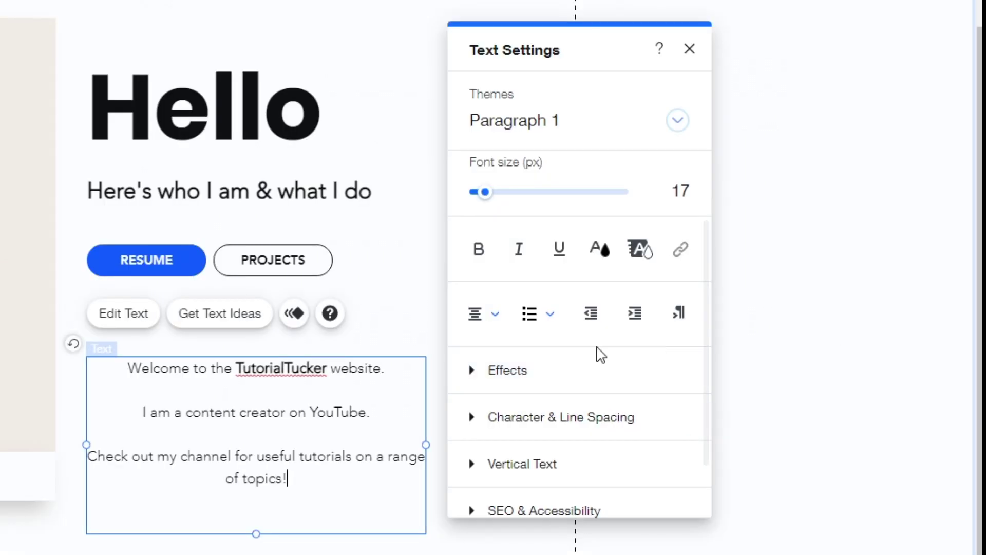
pyautogui.scroll(-2, 552, 441)
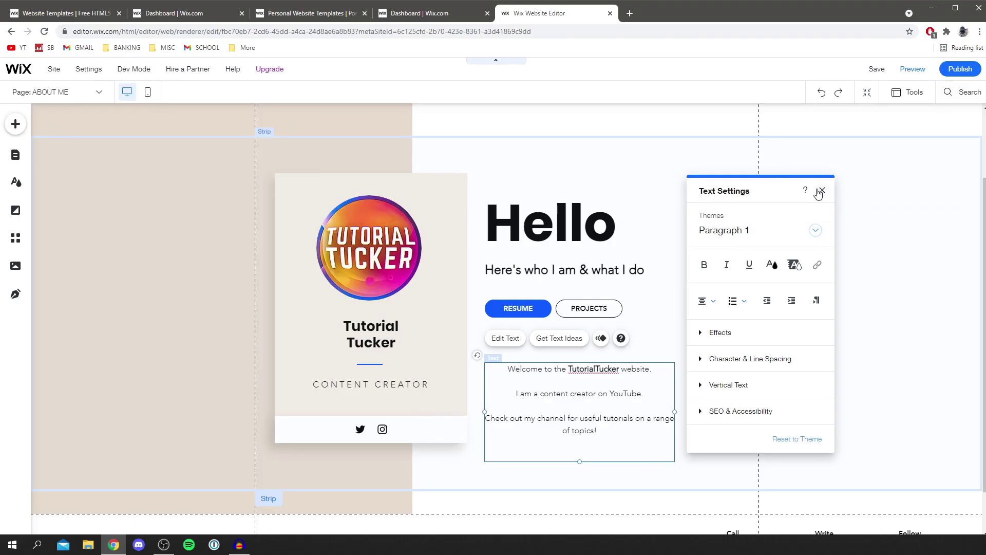
pyautogui.click(689, 48)
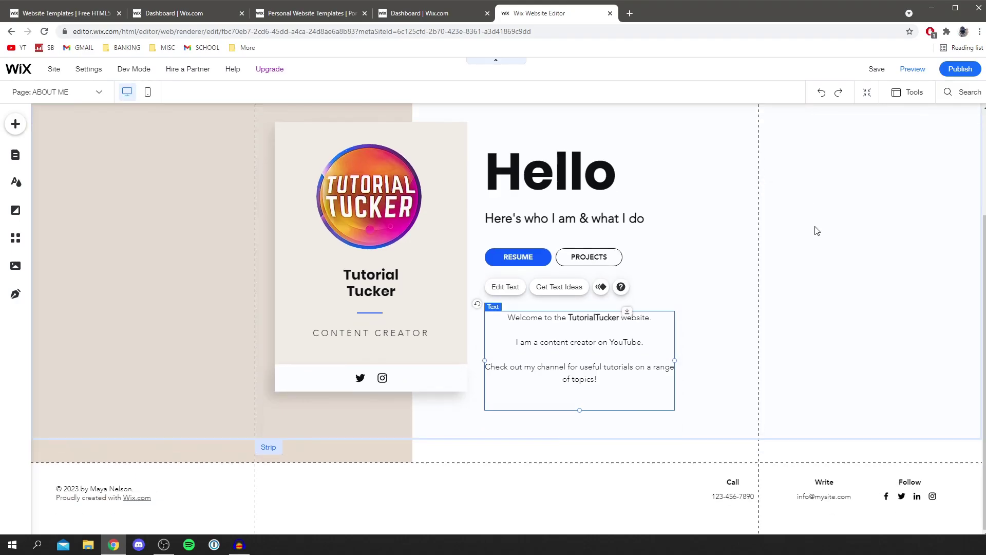
# Open the footer's copyright text for editing, select the name in it, and leave the text box
pyautogui.scroll(3, 663, 295)
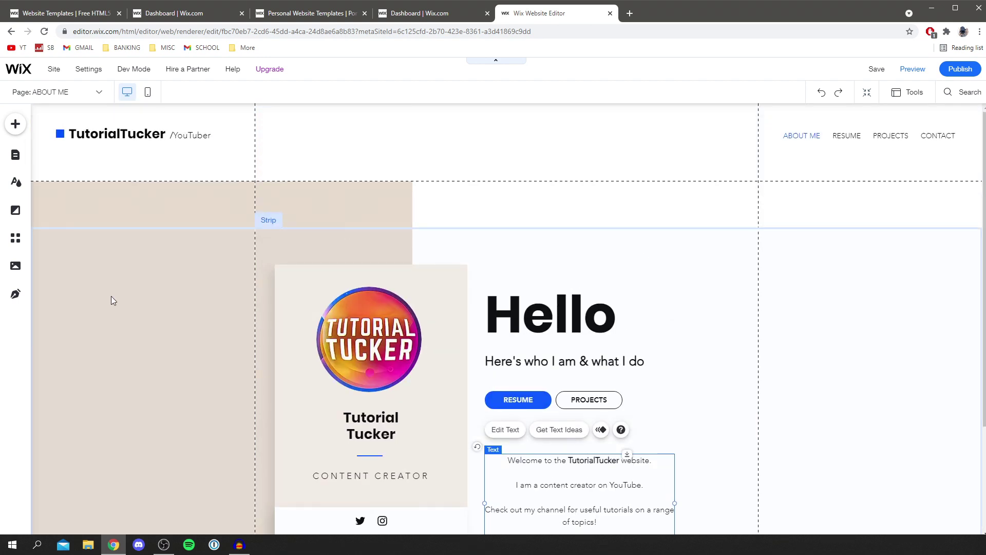
pyautogui.scroll(-3, 267, 380)
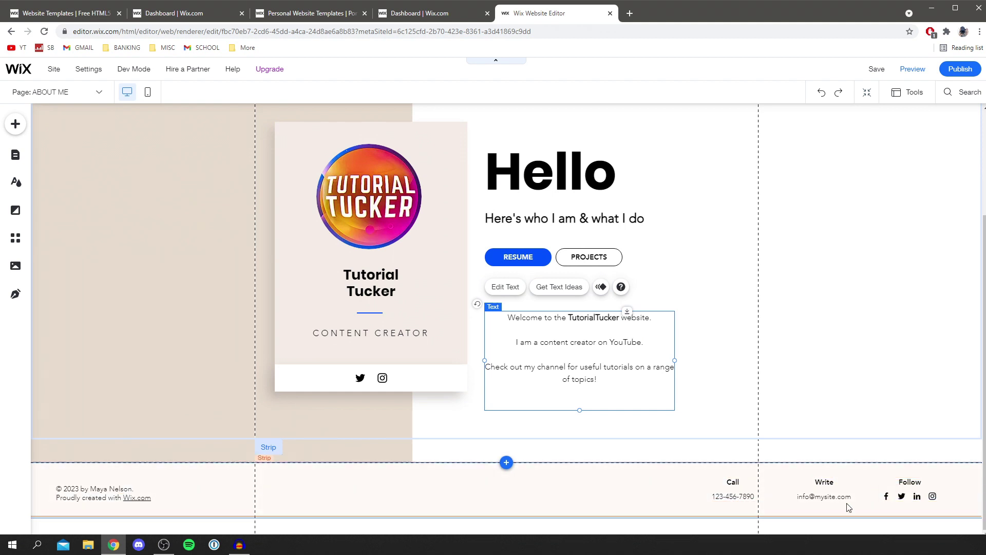
pyautogui.click(99, 494)
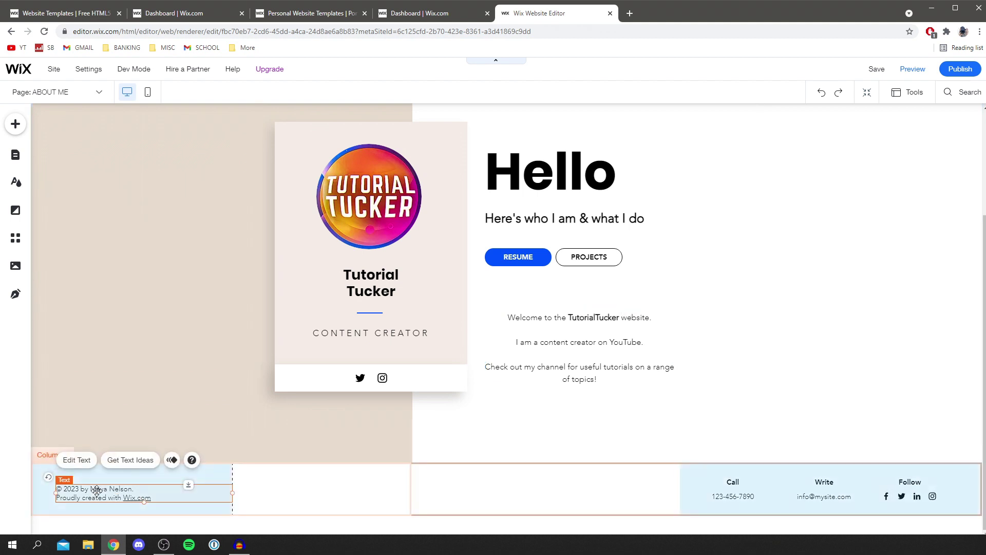
pyautogui.click(77, 460)
pyautogui.click(140, 489)
pyautogui.moveTo(140, 492); pyautogui.dragTo(97, 486)
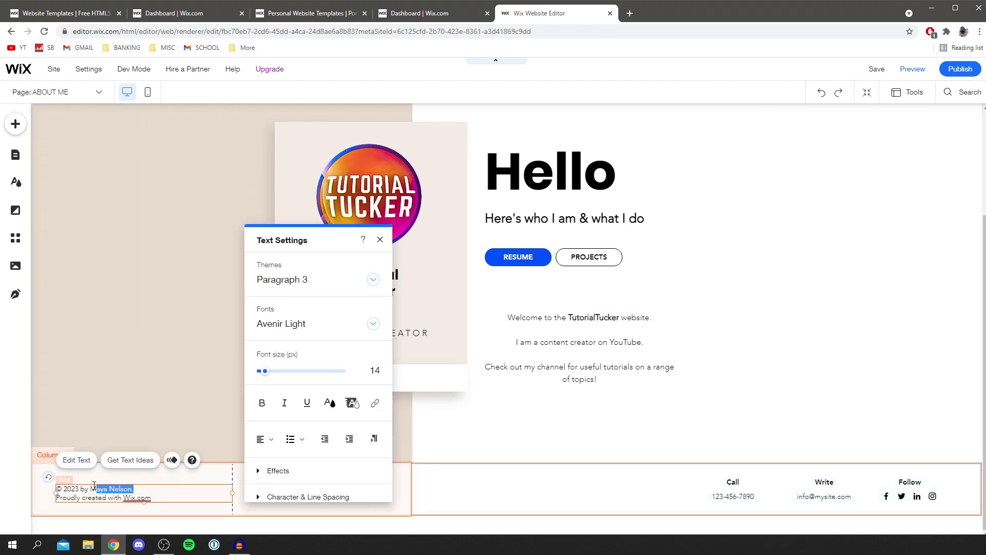
pyautogui.click(720, 427)
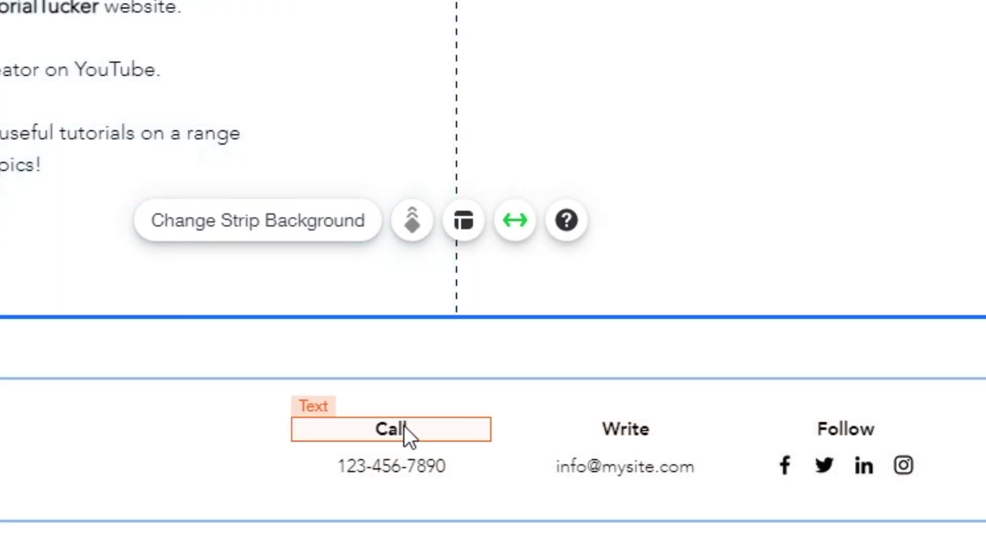
# Delete the Call heading and phone number from the footer, and shift the footer's social icons left
pyautogui.click(403, 427)
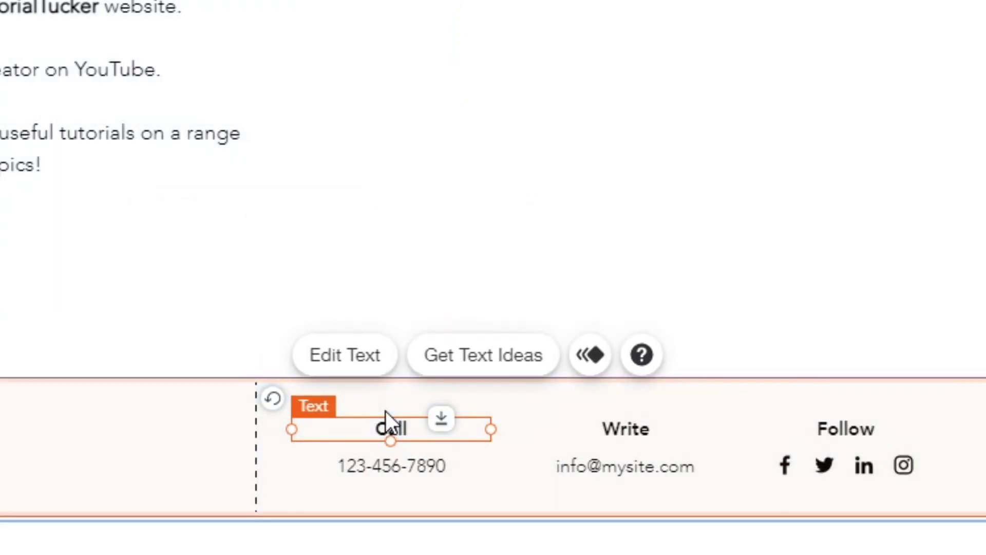
pyautogui.press('Delete')
pyautogui.click(383, 465)
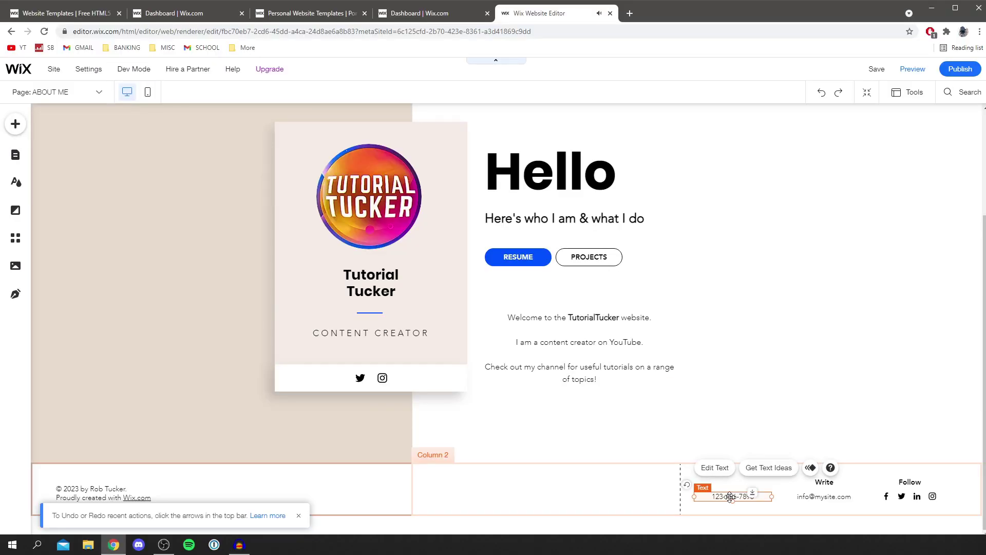
pyautogui.press('Delete')
pyautogui.click(877, 495)
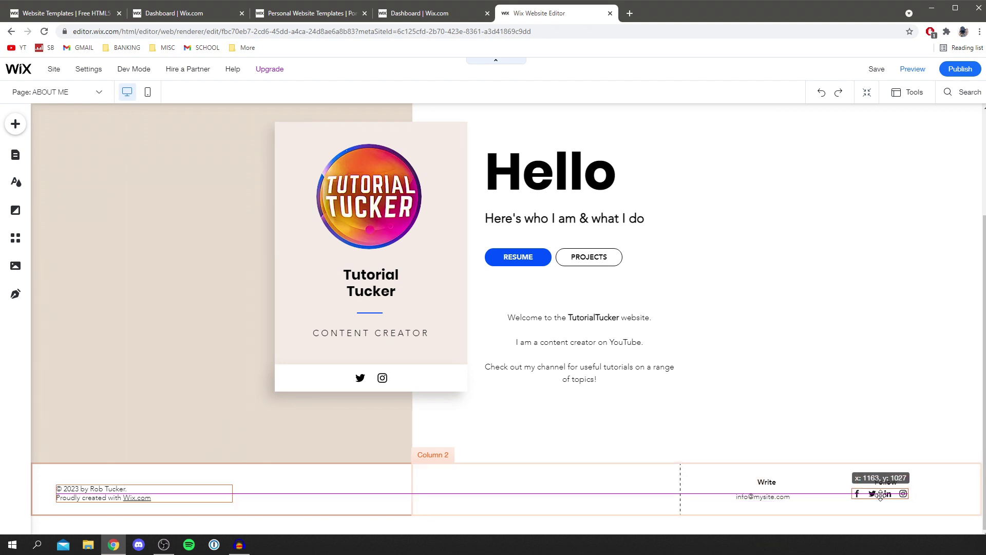
# Try the shadow video, the Yoga Practice image and an eye-exam glasses image as the column strip's background, and reset it to None
pyautogui.scroll(3, 565, 241)
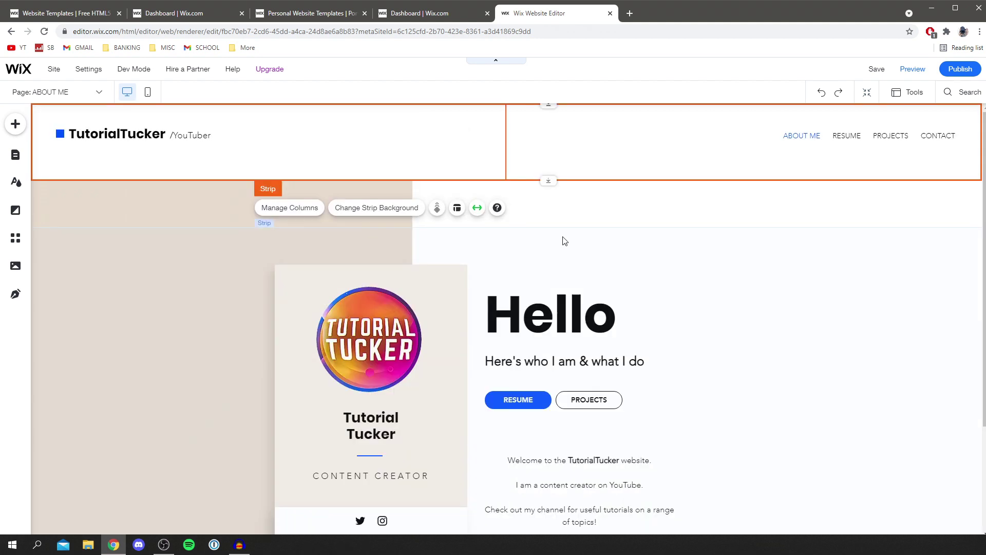
pyautogui.click(226, 314)
pyautogui.click(220, 248)
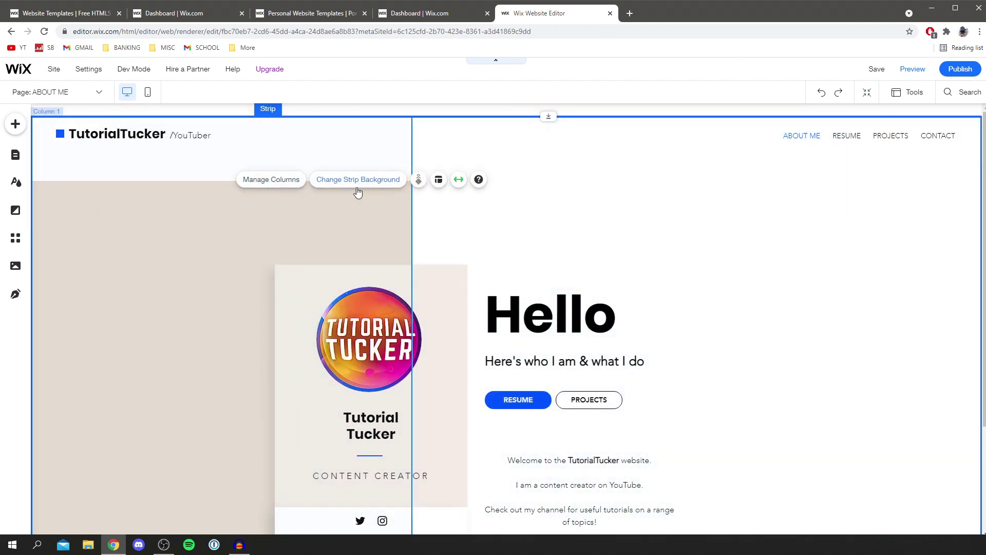
pyautogui.click(378, 182)
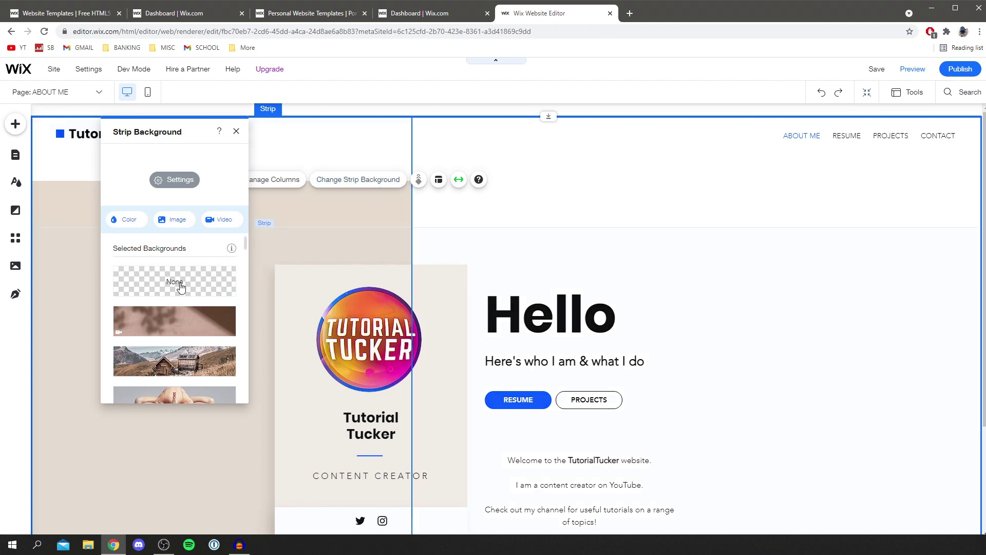
pyautogui.click(185, 321)
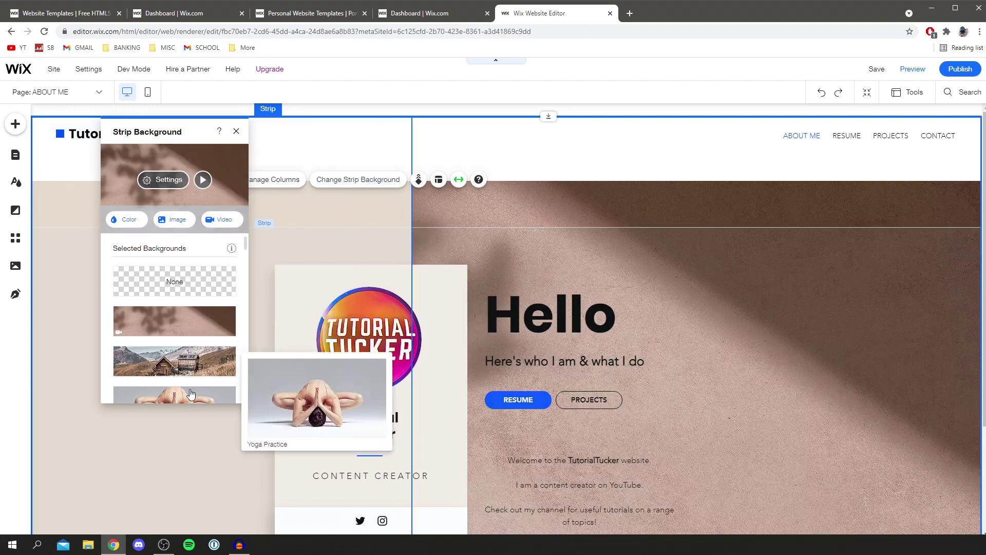
pyautogui.scroll(-1, 181, 360)
pyautogui.click(181, 358)
pyautogui.scroll(1, 182, 375)
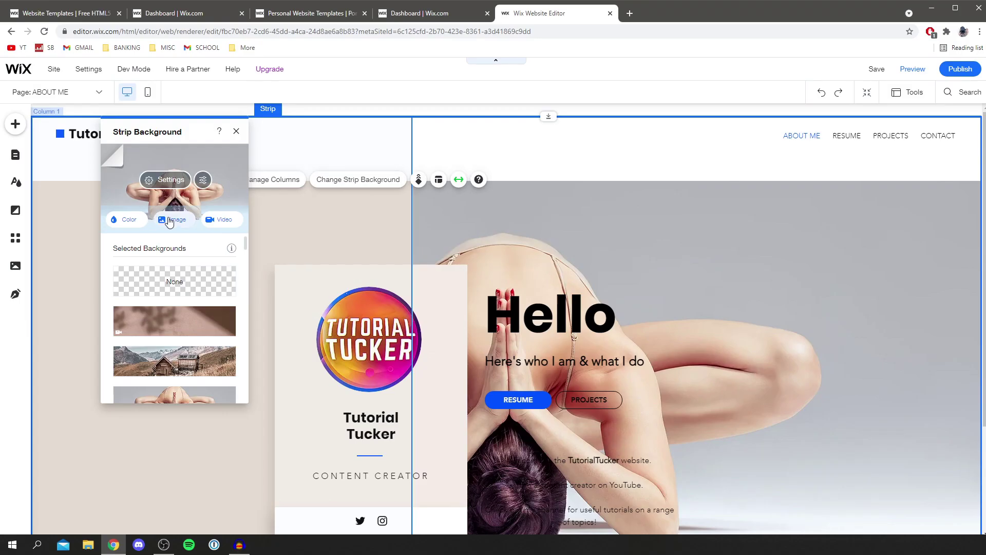
pyautogui.click(471, 348)
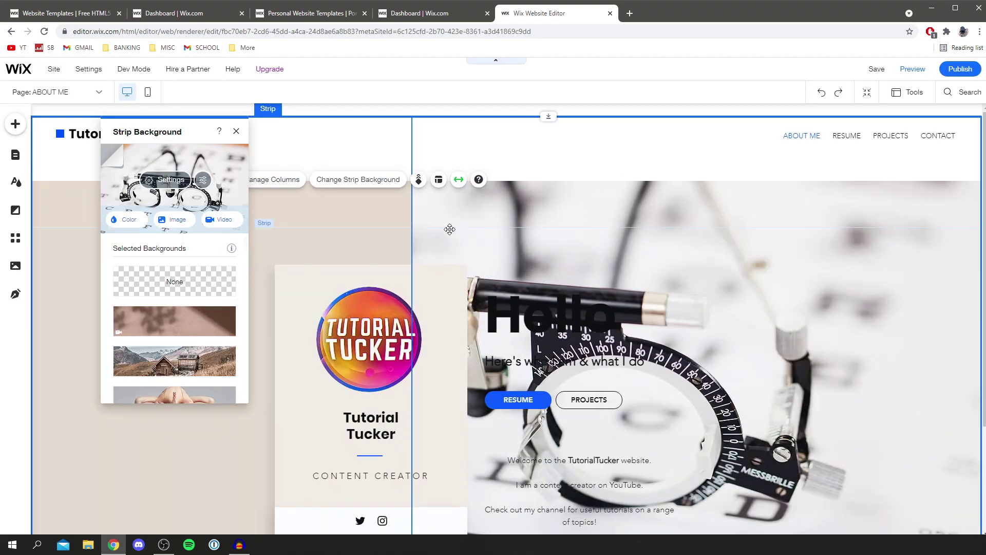
pyautogui.click(194, 289)
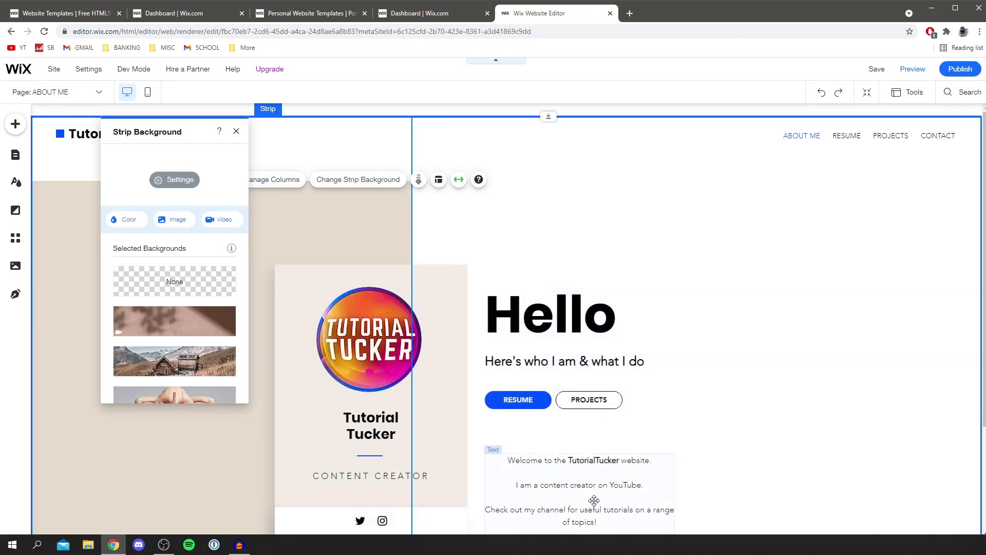
pyautogui.hotkey('ctrl', 'z')
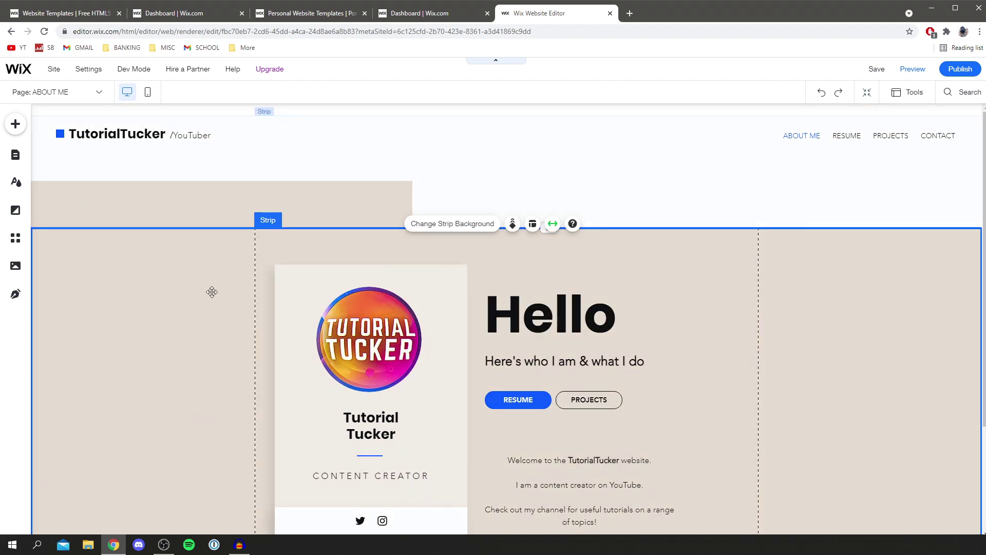
# Set the background of the strip behind the profile card and Hello text to the light gray theme color #E8E6E6
pyautogui.click(170, 291)
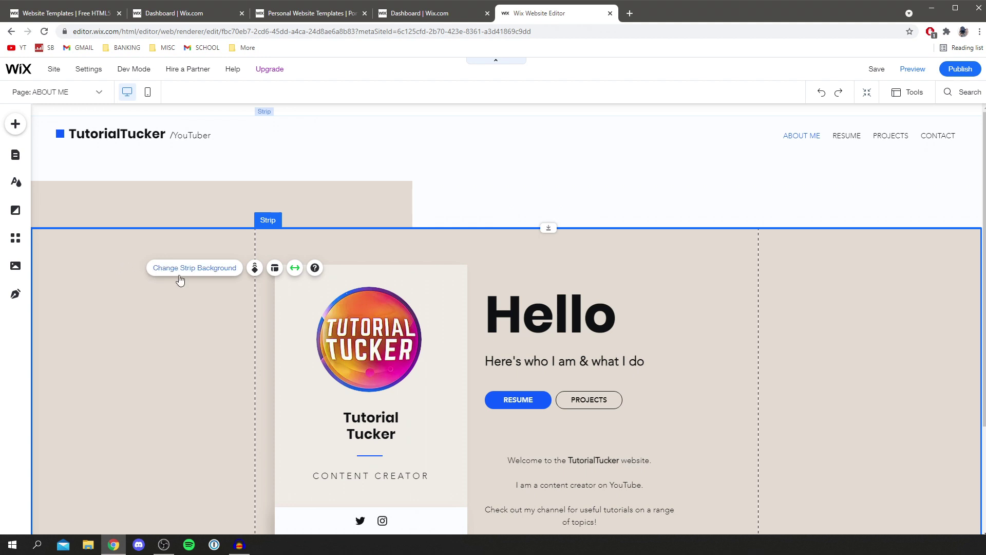
pyautogui.click(203, 275)
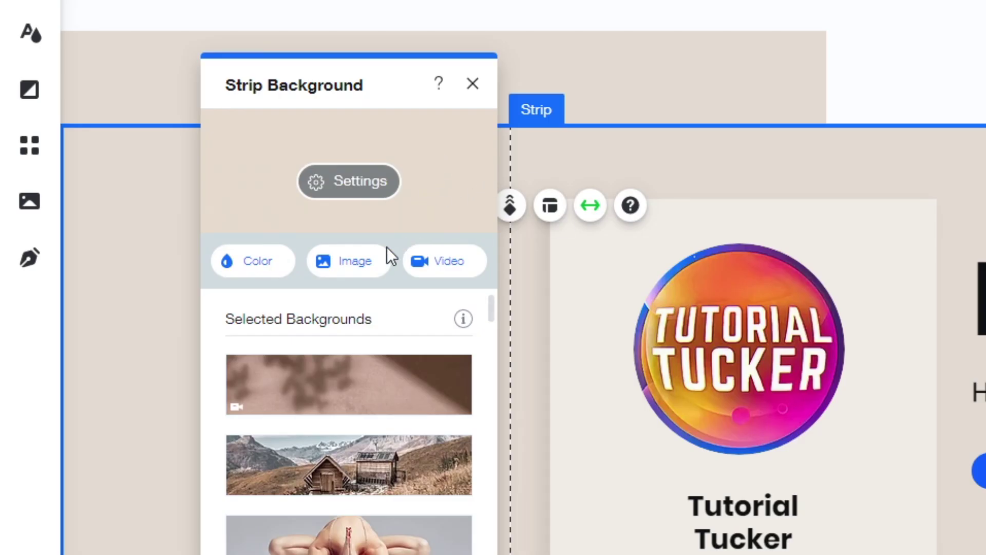
pyautogui.click(267, 277)
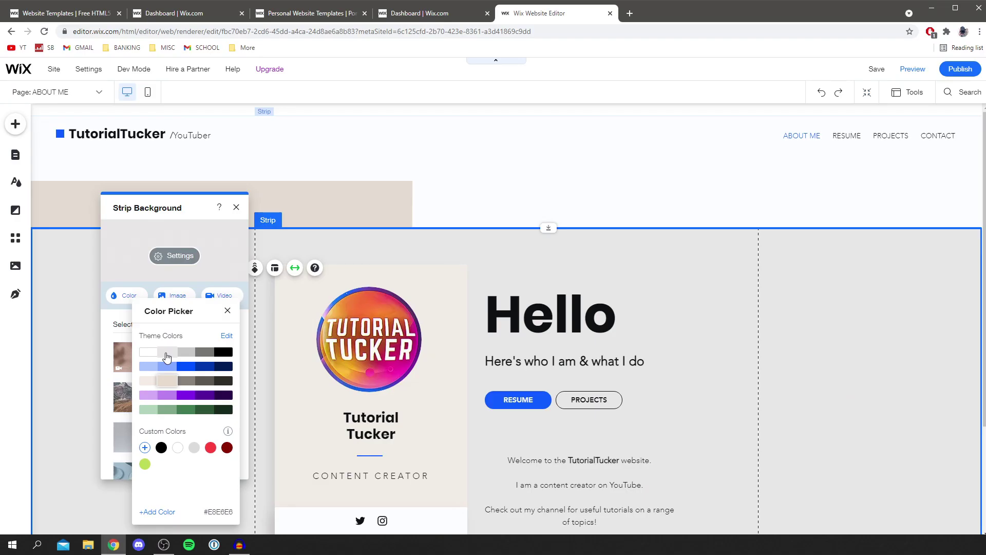
pyautogui.rightClick(167, 358)
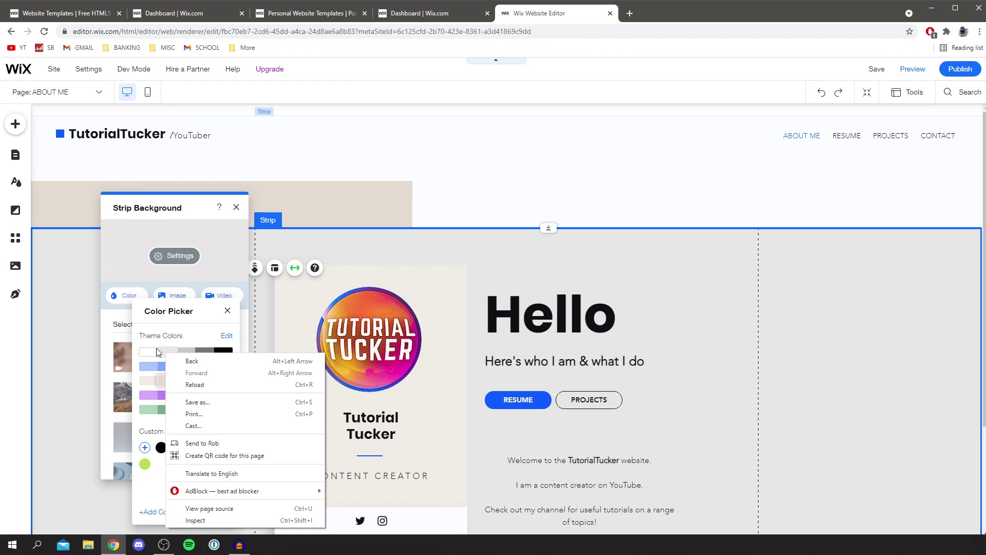
pyautogui.press('Escape')
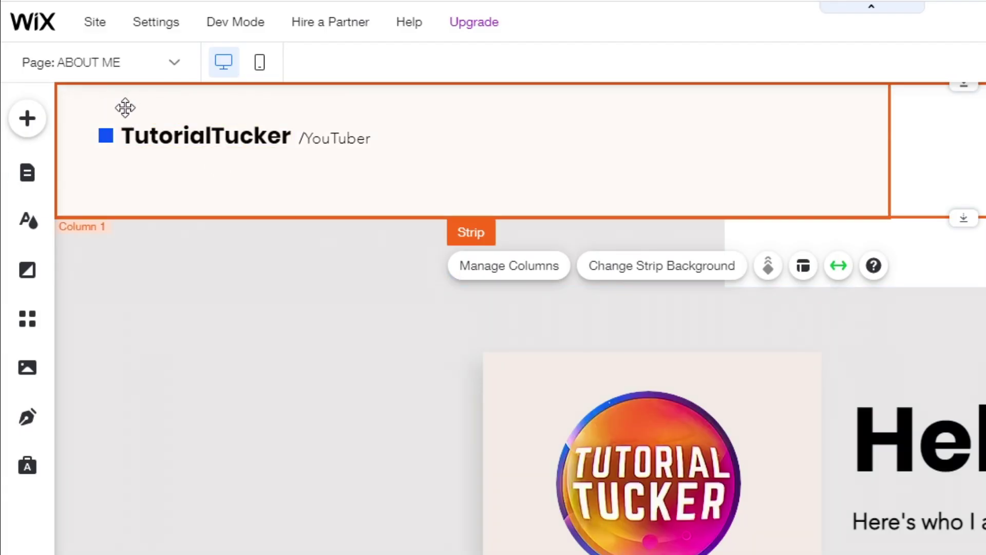
# Add a YouTube single video player to the page and move it below the profile card and intro text
pyautogui.click(27, 118)
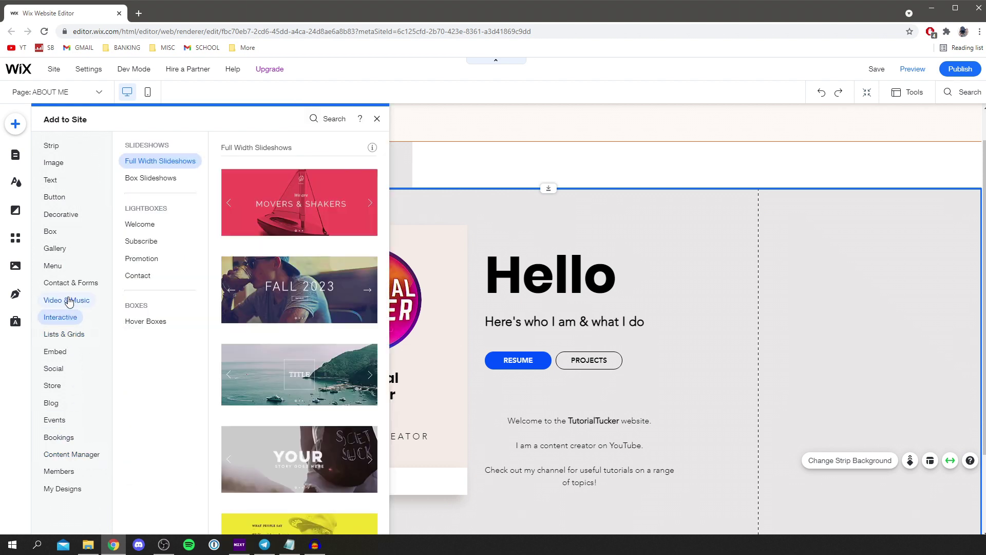
pyautogui.moveTo(64, 304)
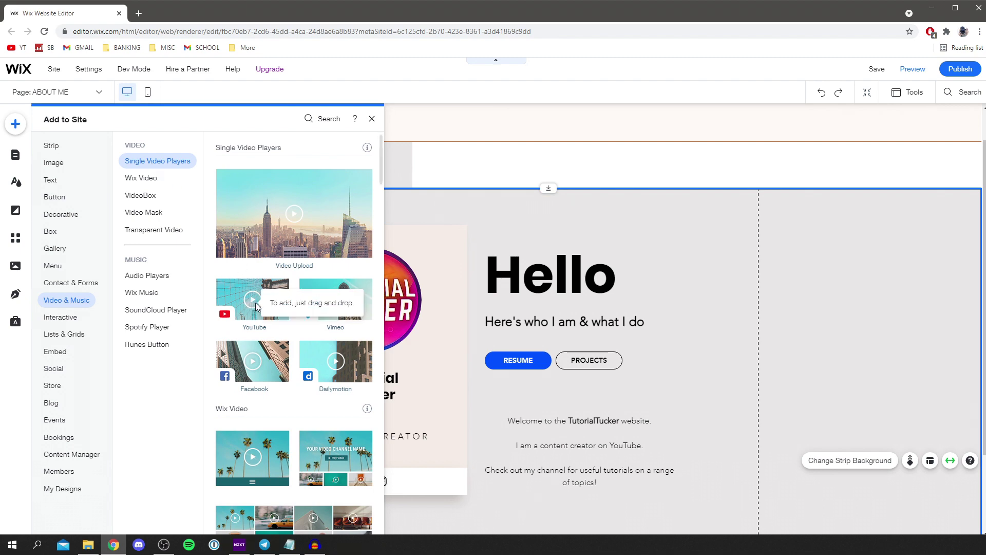
pyautogui.click(255, 294)
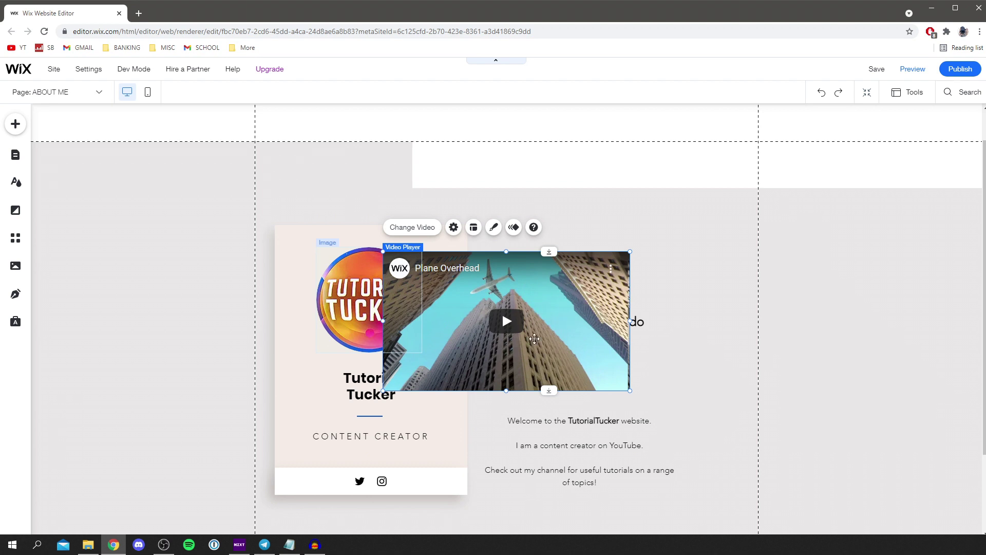
pyautogui.scroll(-2, 537, 329)
pyautogui.scroll(2, 540, 318)
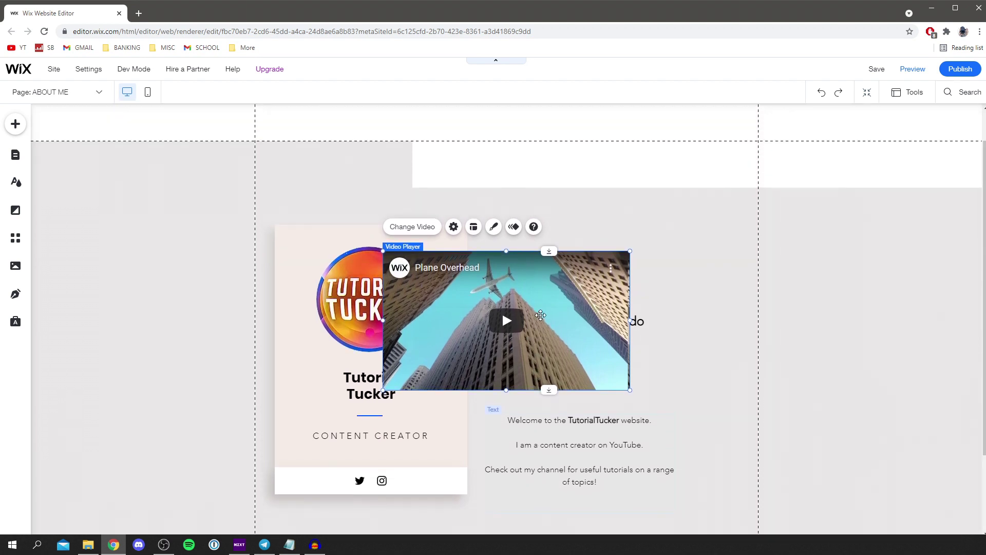
pyautogui.moveTo(519, 316); pyautogui.dragTo(606, 324)
pyautogui.scroll(-2, 606, 324)
pyautogui.moveTo(564, 239); pyautogui.dragTo(480, 509)
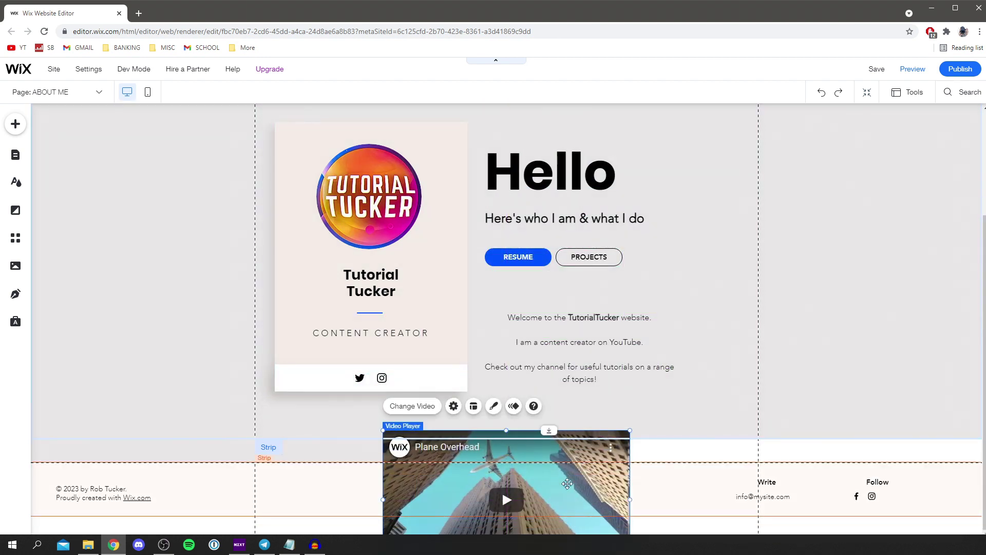
# Extend the gray strip downward behind the video player, and move the player up just below the intro text
pyautogui.click(229, 467)
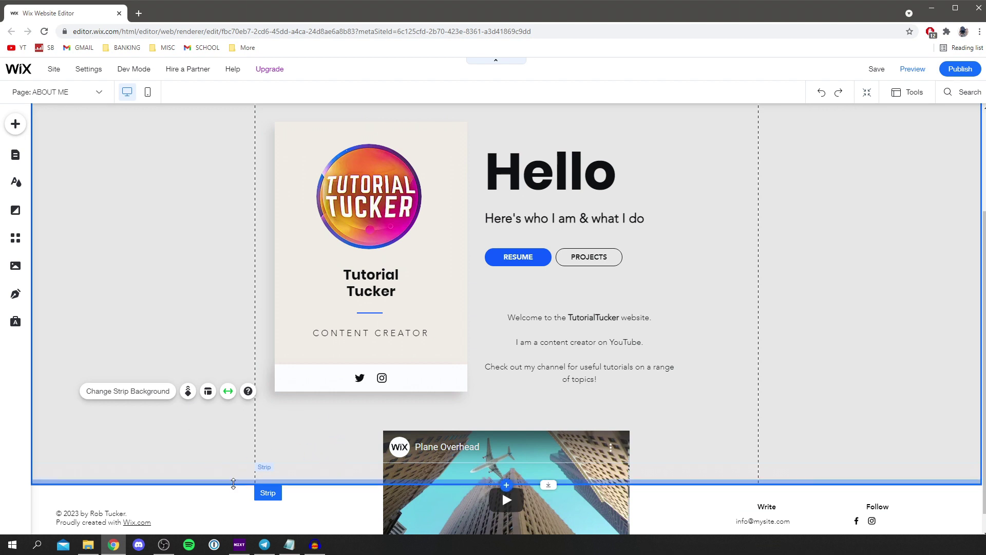
pyautogui.moveTo(233, 483); pyautogui.dragTo(227, 546)
pyautogui.moveTo(483, 392); pyautogui.dragTo(485, 372)
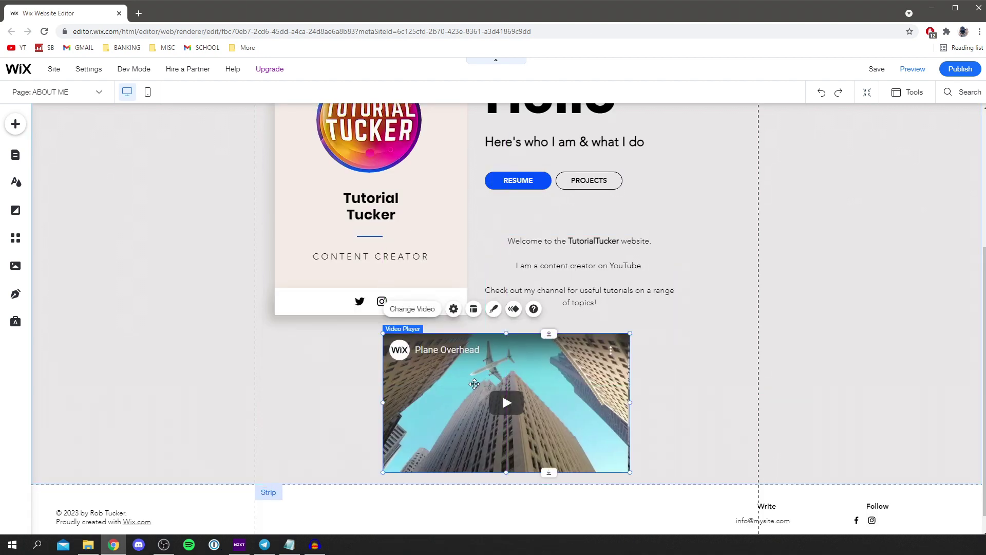
pyautogui.click(409, 308)
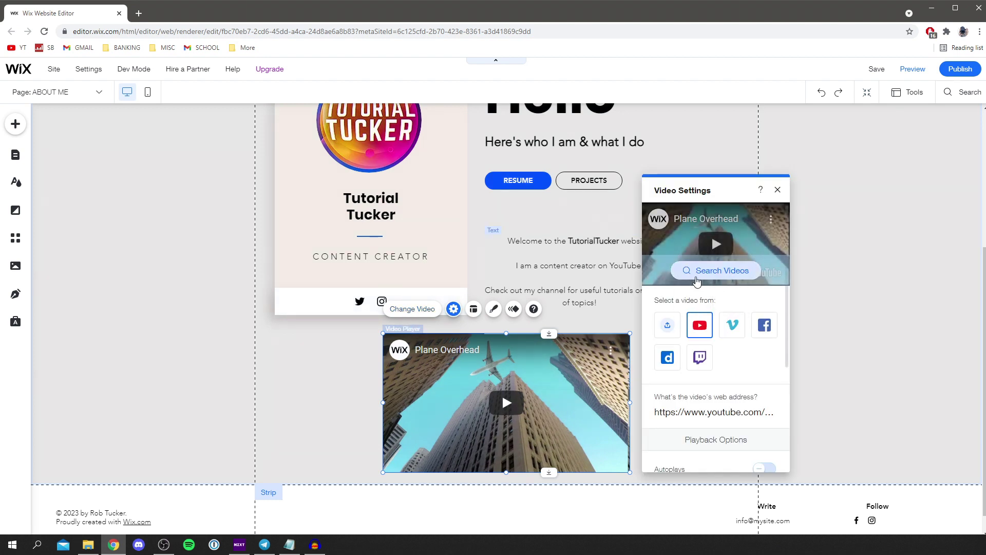
pyautogui.click(714, 420)
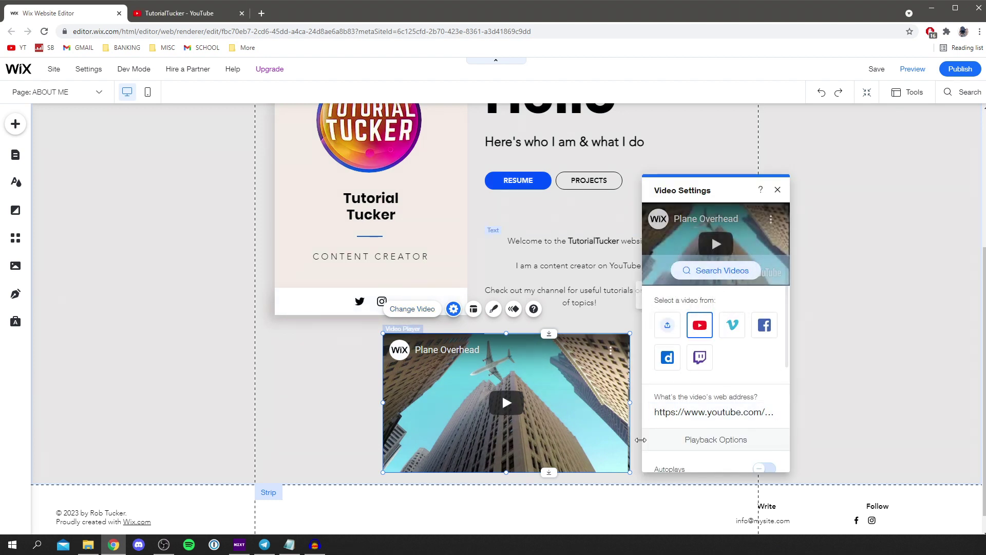
pyautogui.click(697, 409)
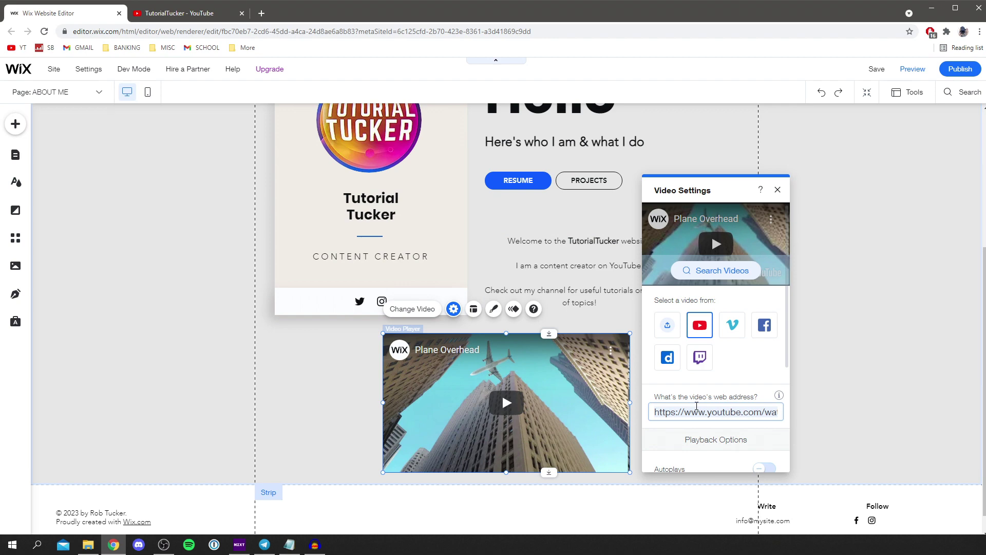
pyautogui.hotkey('ctrl', 'a')
pyautogui.write('https://www.youtube.com/watch?v=9d3QXhrMbJ8')
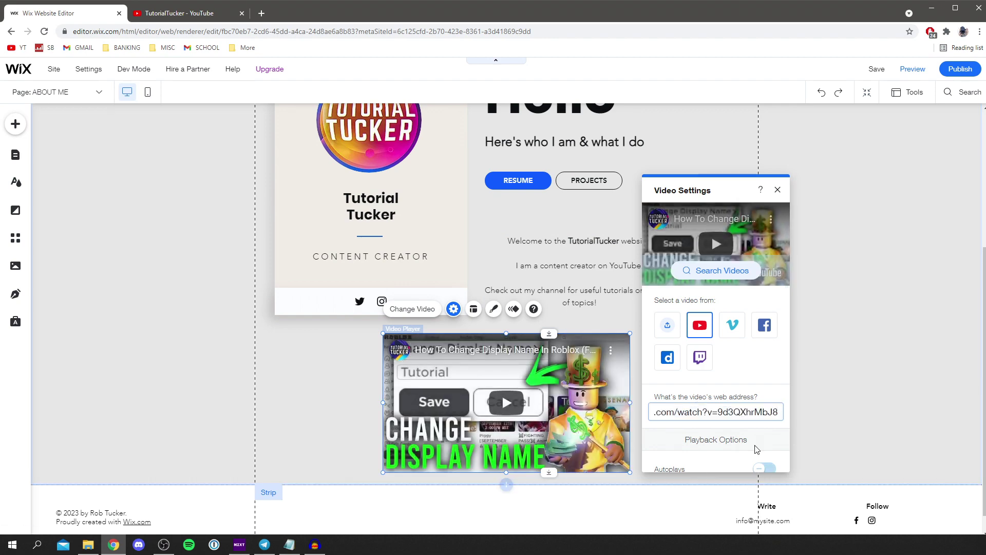
pyautogui.click(778, 189)
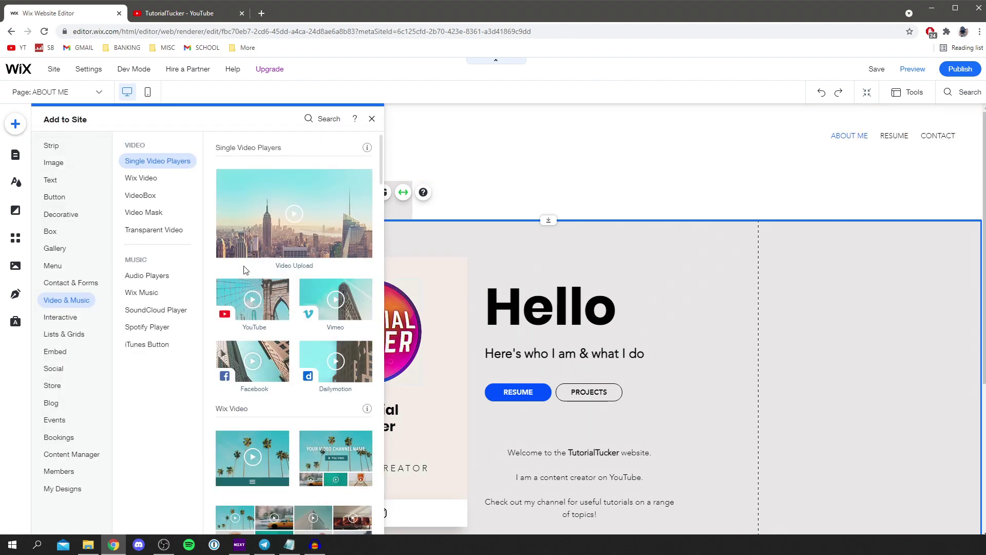
# Add a YouTube Subscribe button and place it between the RESUME and PROJECTS buttons and the intro text
pyautogui.click(134, 230)
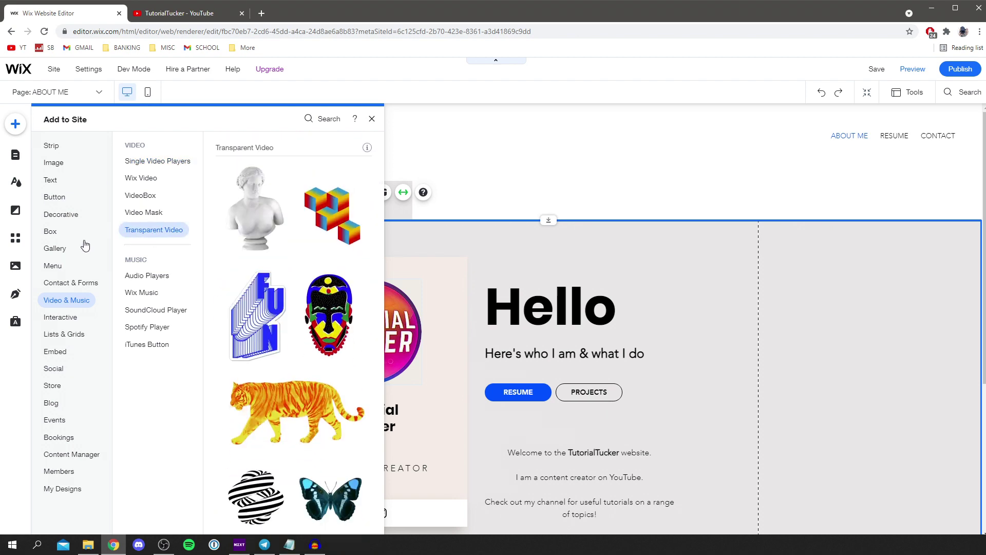
pyautogui.click(55, 370)
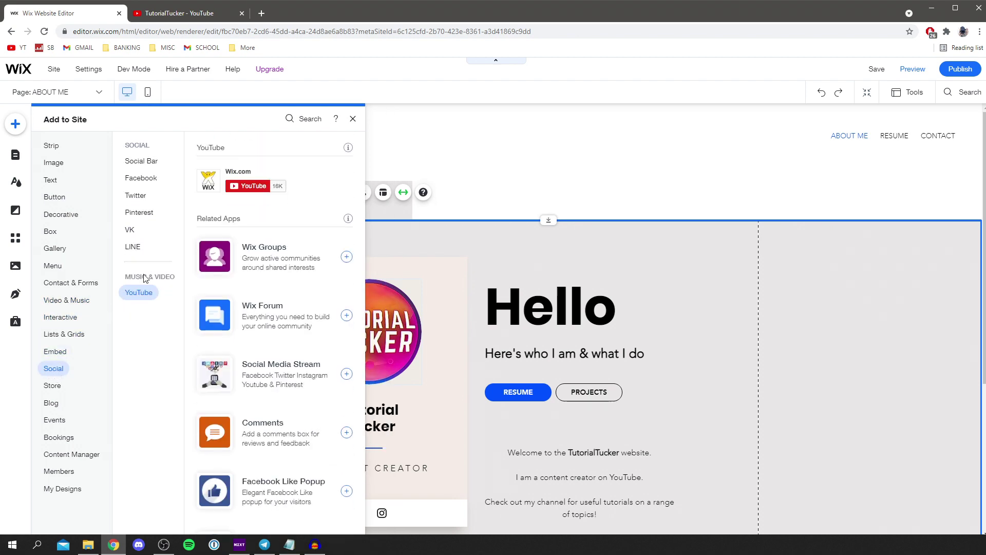
pyautogui.click(218, 178)
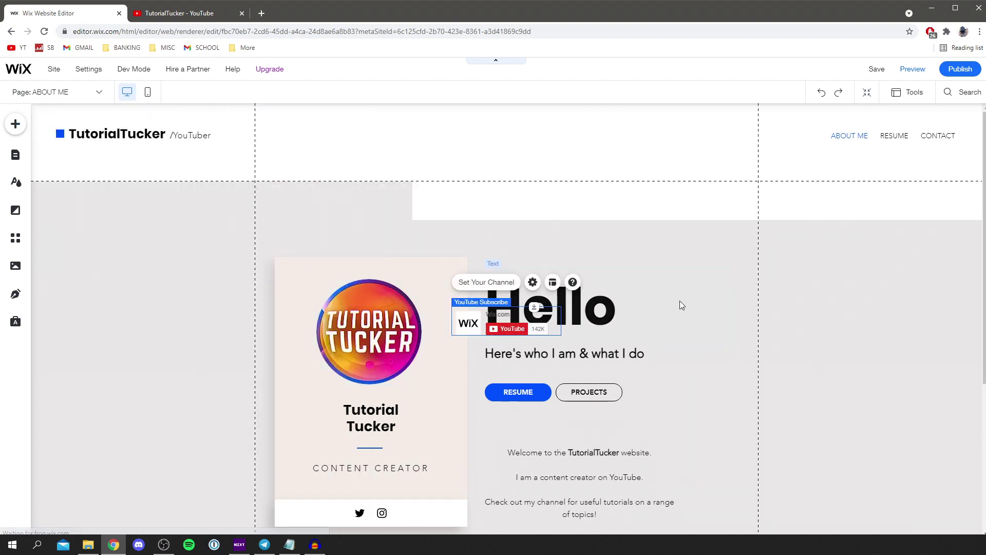
pyautogui.moveTo(555, 313); pyautogui.dragTo(595, 415)
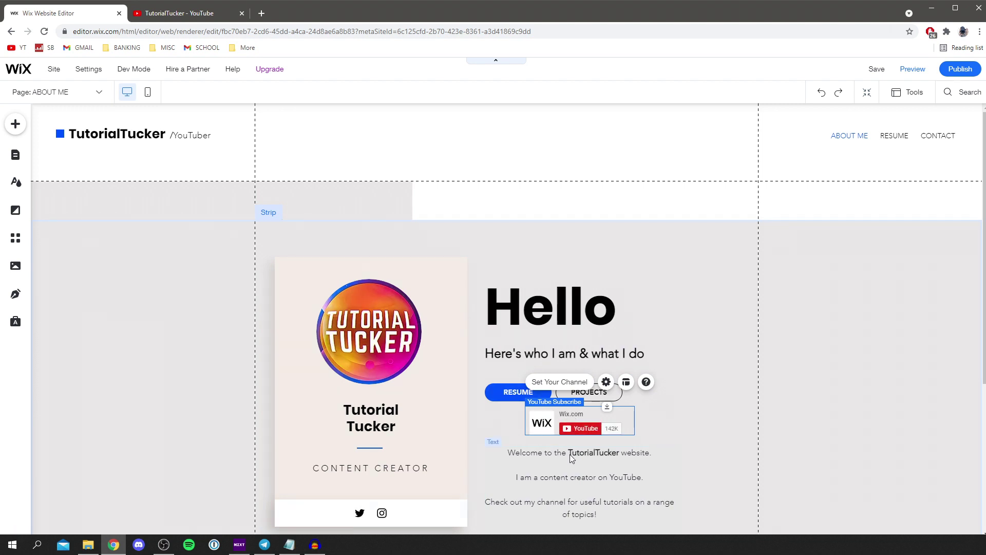
# Link the YouTube Subscribe button to the TutorialTucker channel by pasting its address, and close the button's settings
pyautogui.click(558, 386)
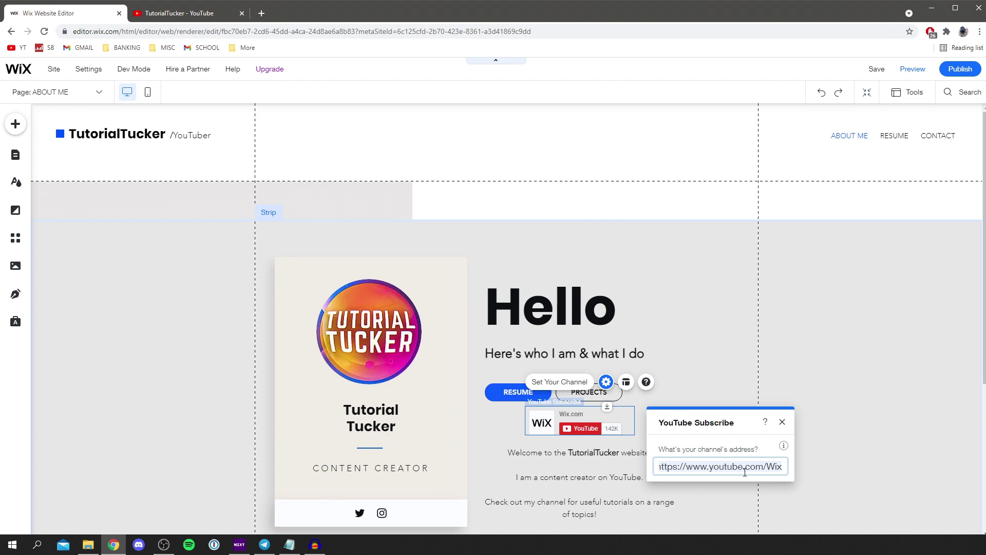
pyautogui.hotkey('ctrl', 'v')
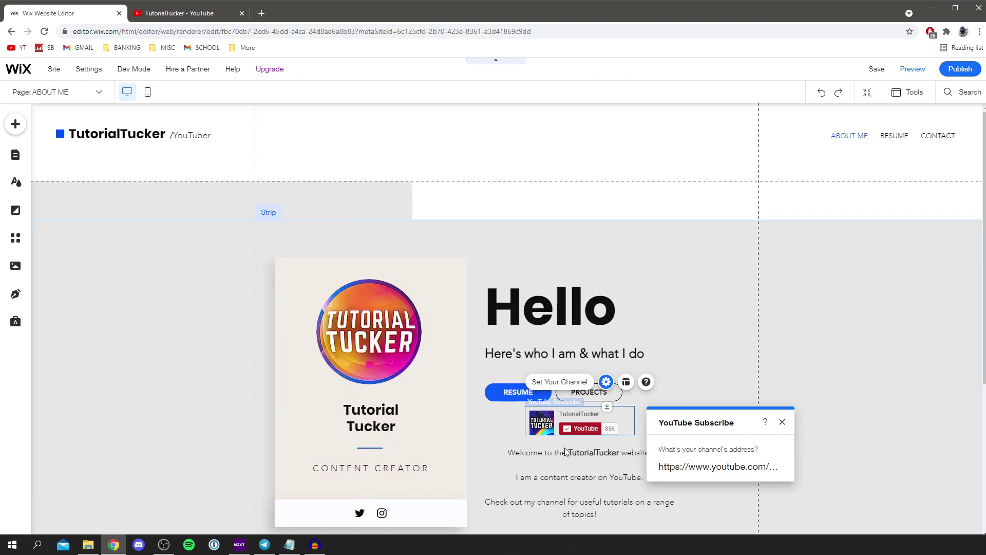
pyautogui.click(782, 422)
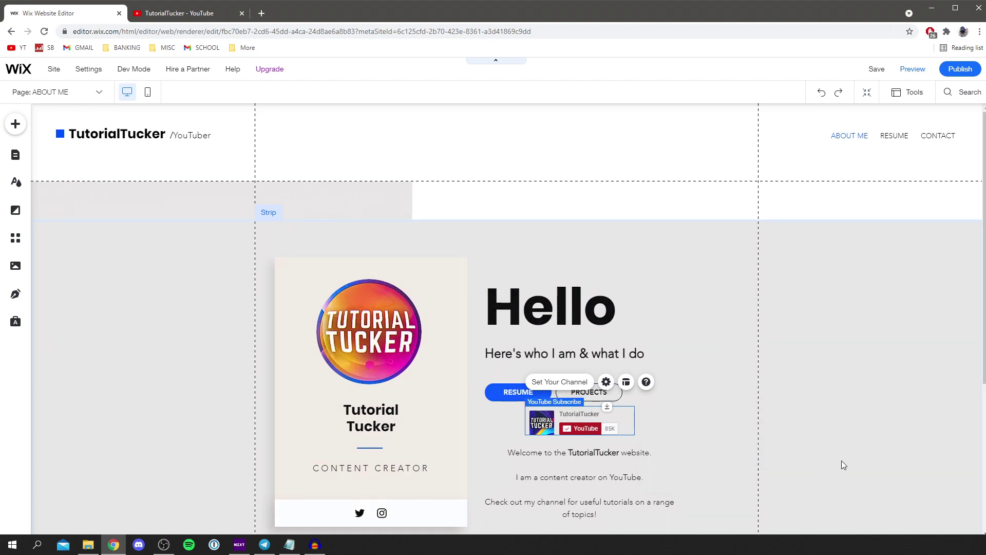
pyautogui.click(16, 124)
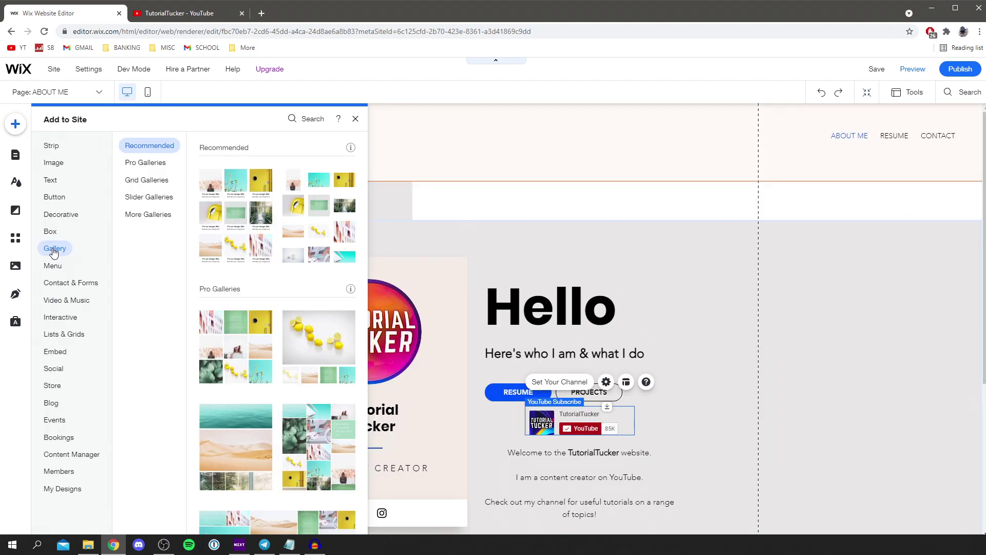
pyautogui.moveTo(47, 229)
pyautogui.click(837, 440)
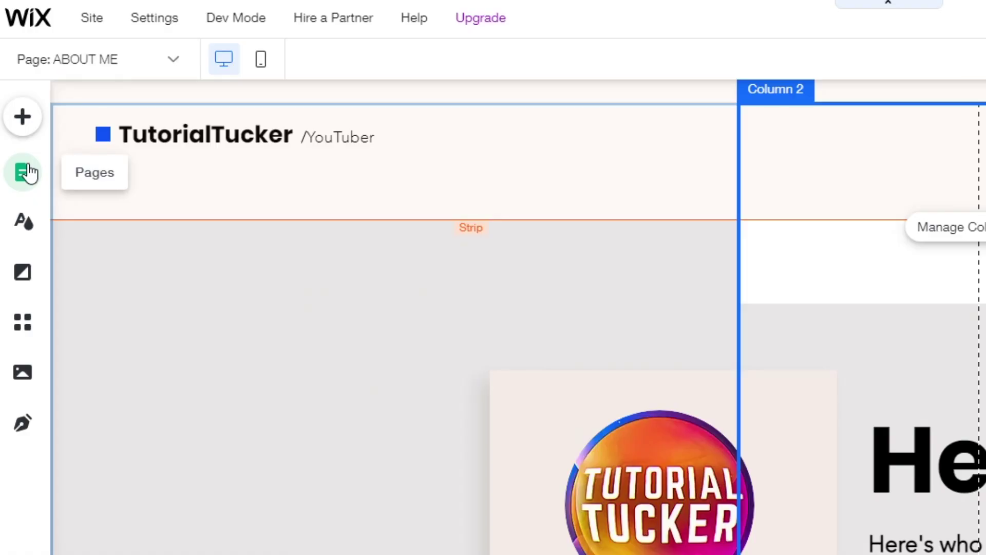
# Open the RESUME page, review its Experience entries and open the settings of the DOWNLOAD CV button
pyautogui.click(15, 154)
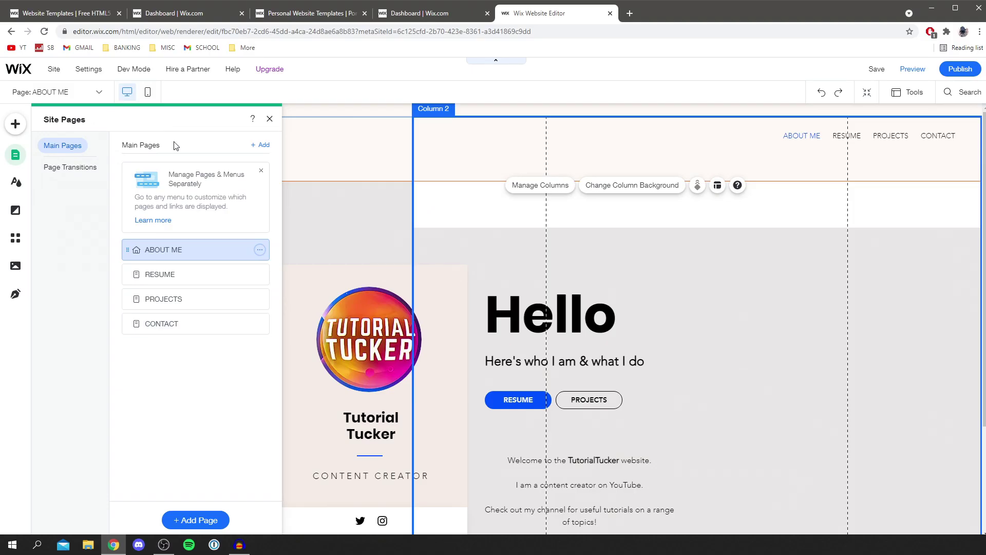
pyautogui.click(167, 274)
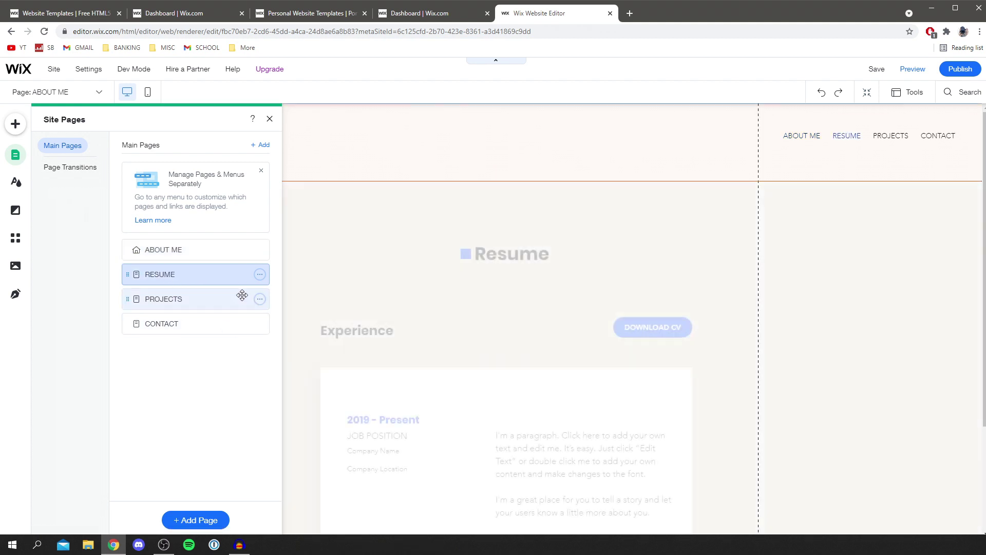
pyautogui.scroll(-6, 493, 293)
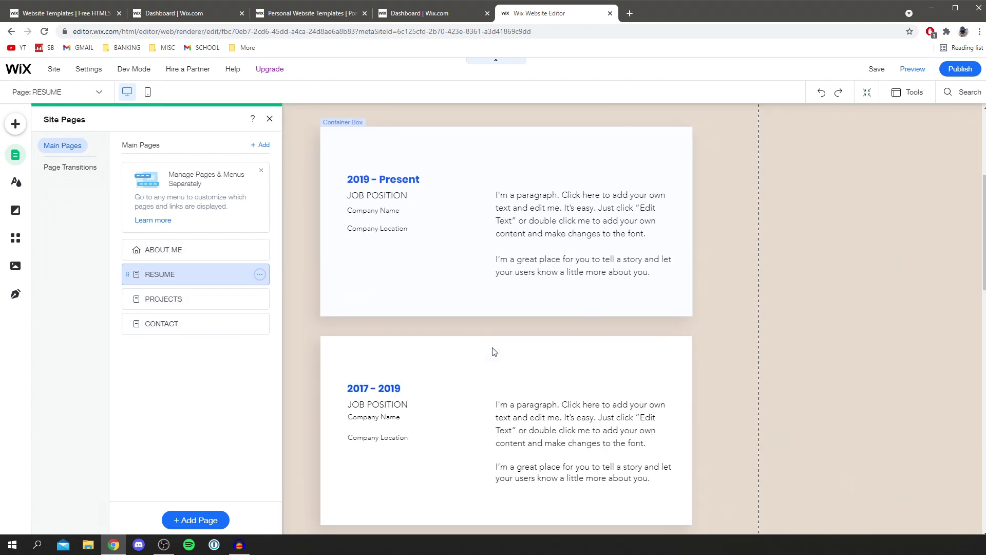
pyautogui.scroll(4, 432, 379)
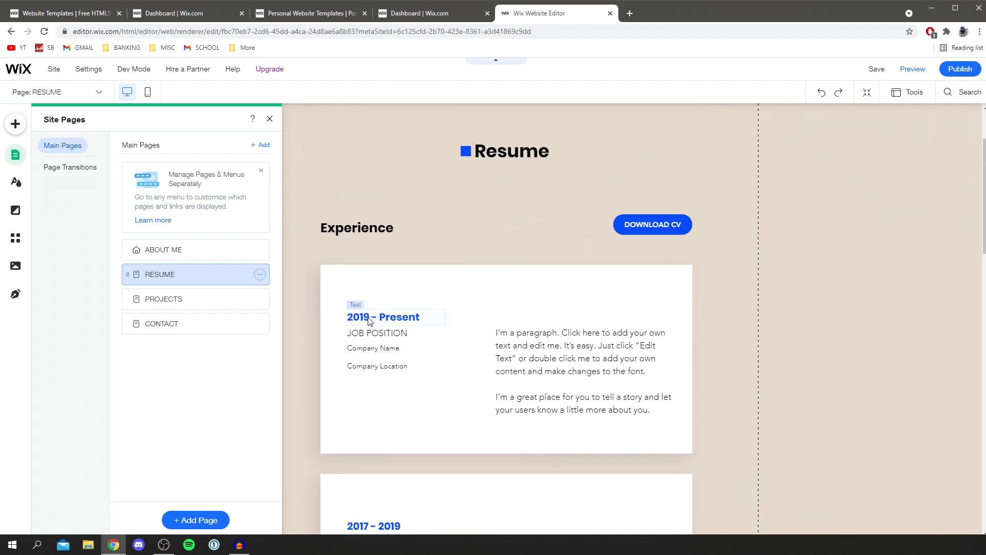
pyautogui.scroll(-2, 364, 329)
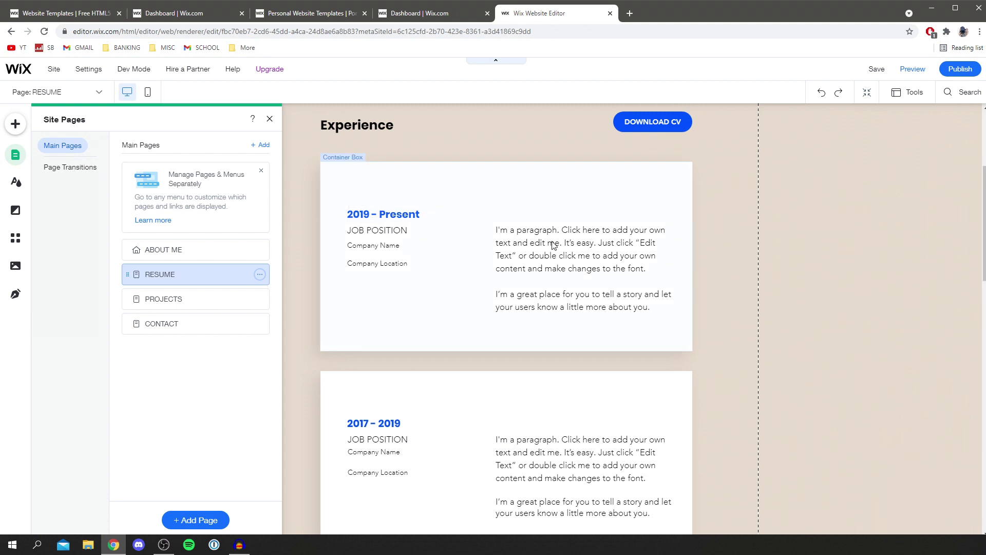
pyautogui.scroll(2, 583, 256)
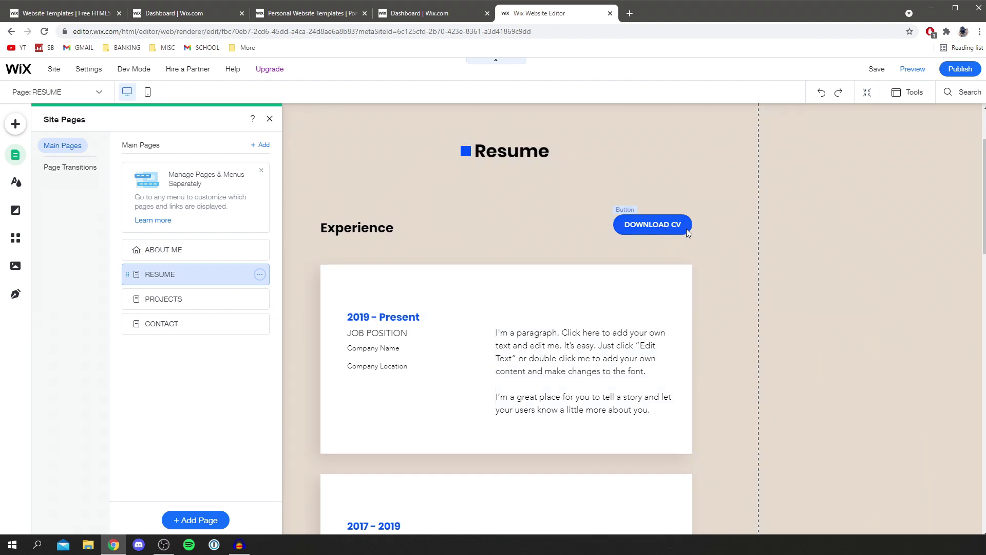
pyautogui.click(658, 224)
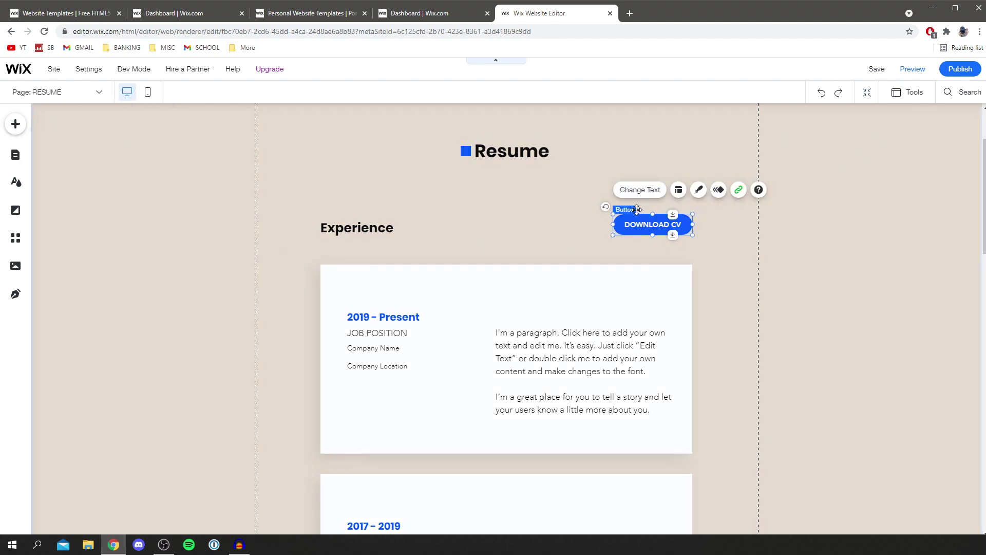
pyautogui.doubleClick(645, 224)
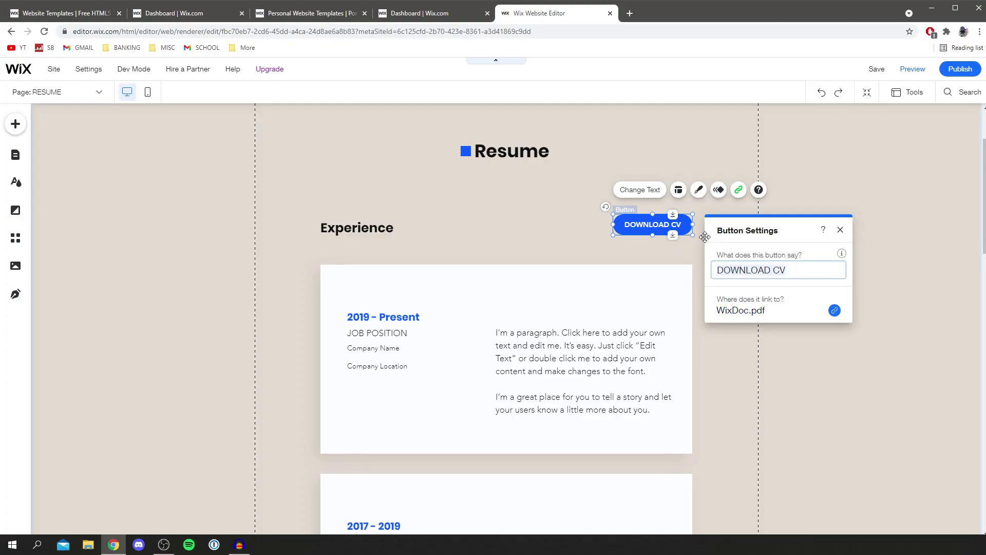
# Change the RESUME page's strip background to the light gray theme color #E8E6E6
pyautogui.click(149, 180)
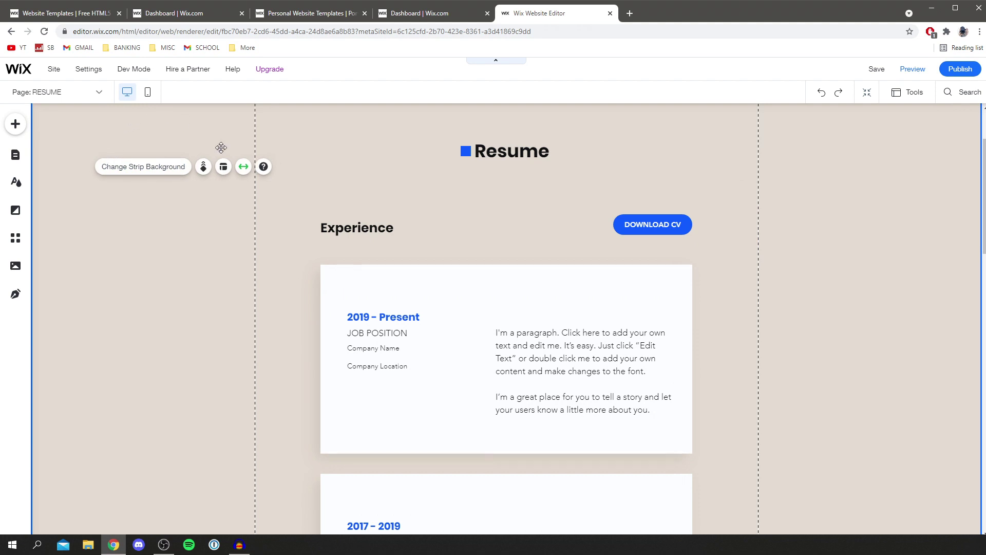
pyautogui.click(152, 167)
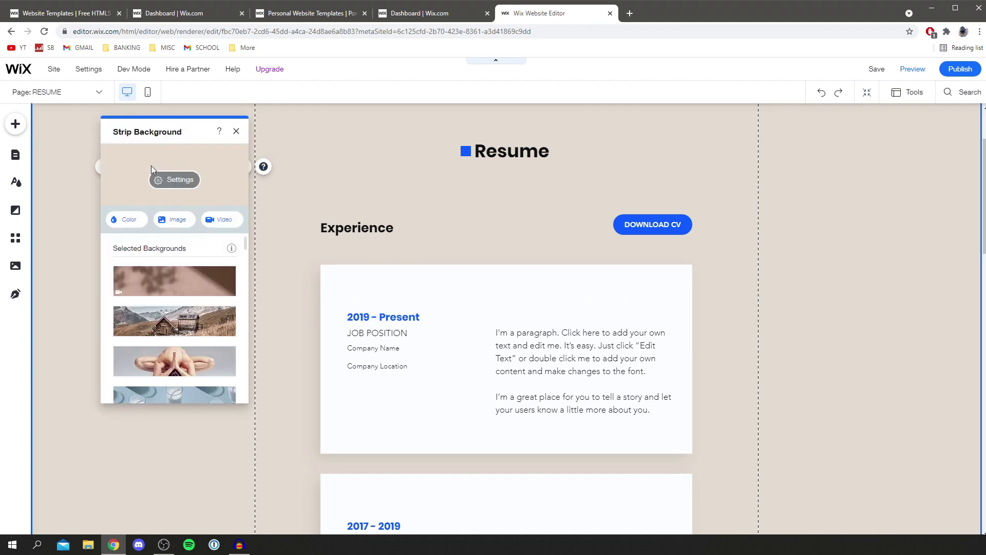
pyautogui.click(131, 220)
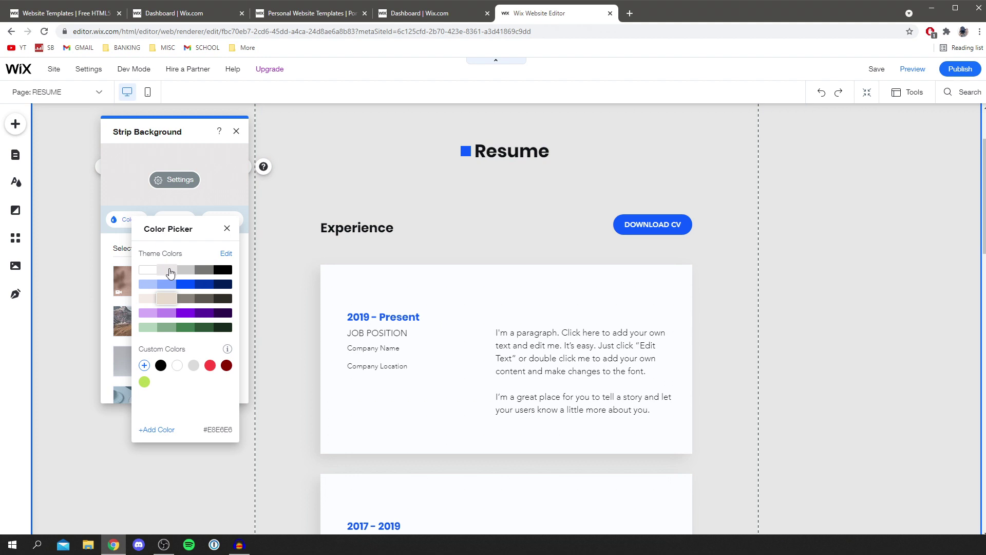
pyautogui.click(171, 271)
pyautogui.click(237, 133)
pyautogui.click(237, 132)
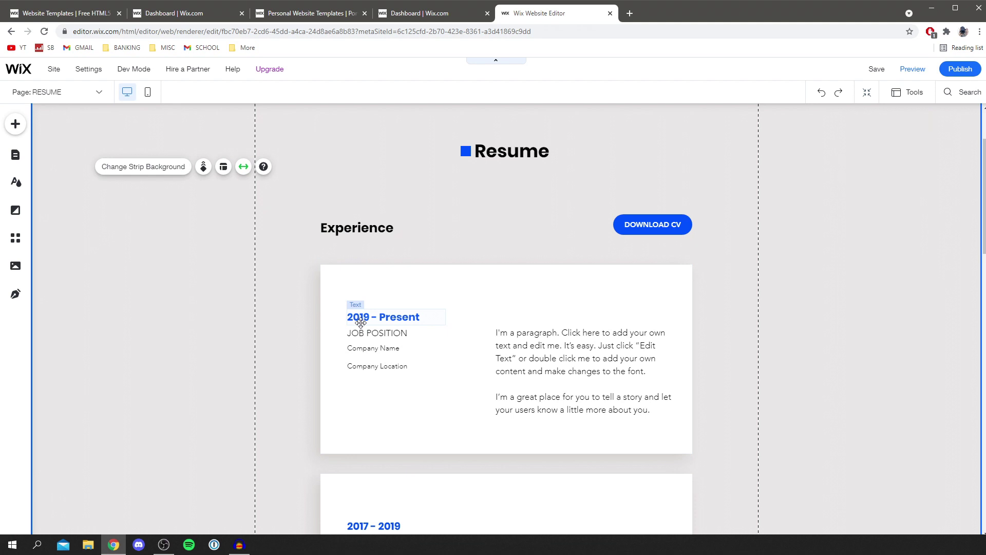
pyautogui.click(381, 319)
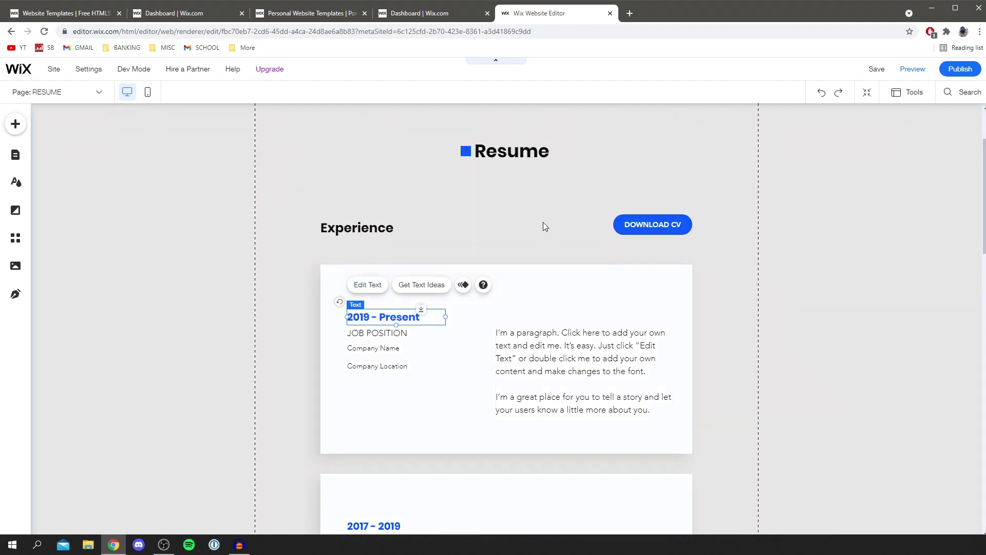
# Delete the PROJECTS page from the site and confirm the deletion
pyautogui.click(15, 155)
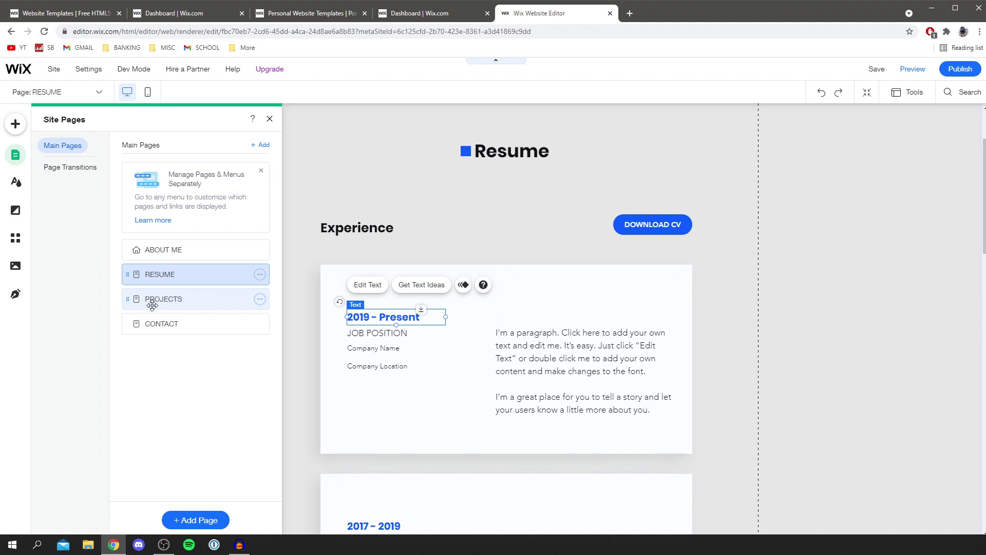
pyautogui.click(260, 300)
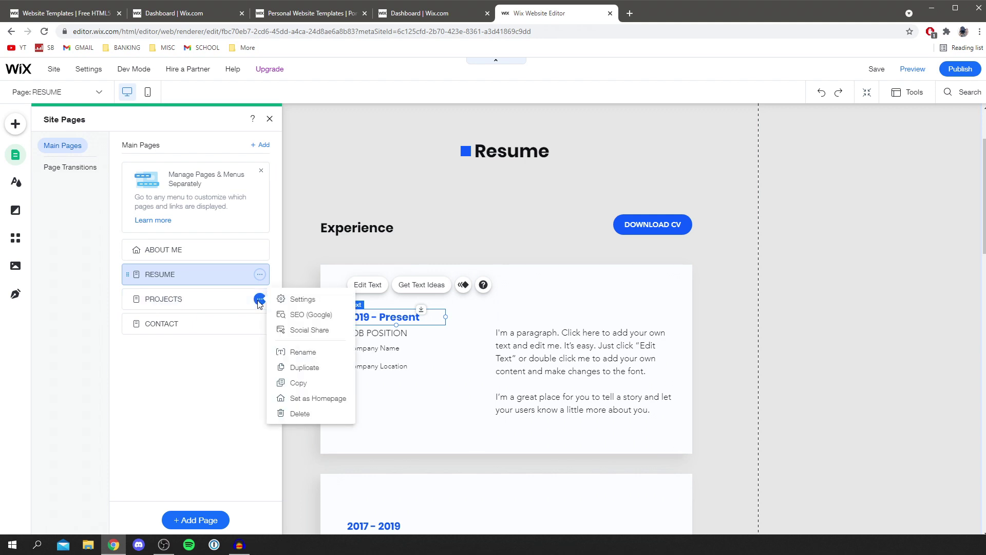
pyautogui.click(310, 413)
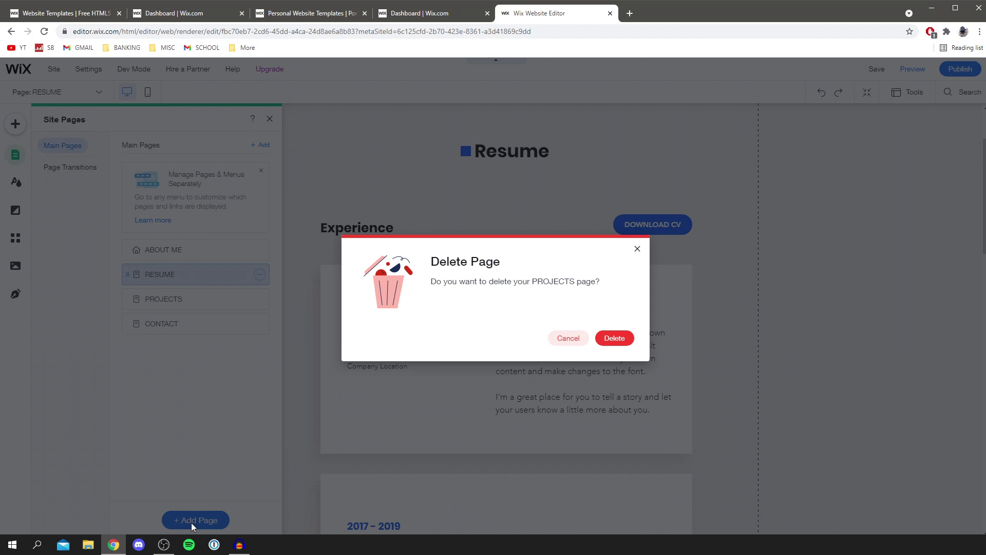
pyautogui.click(626, 337)
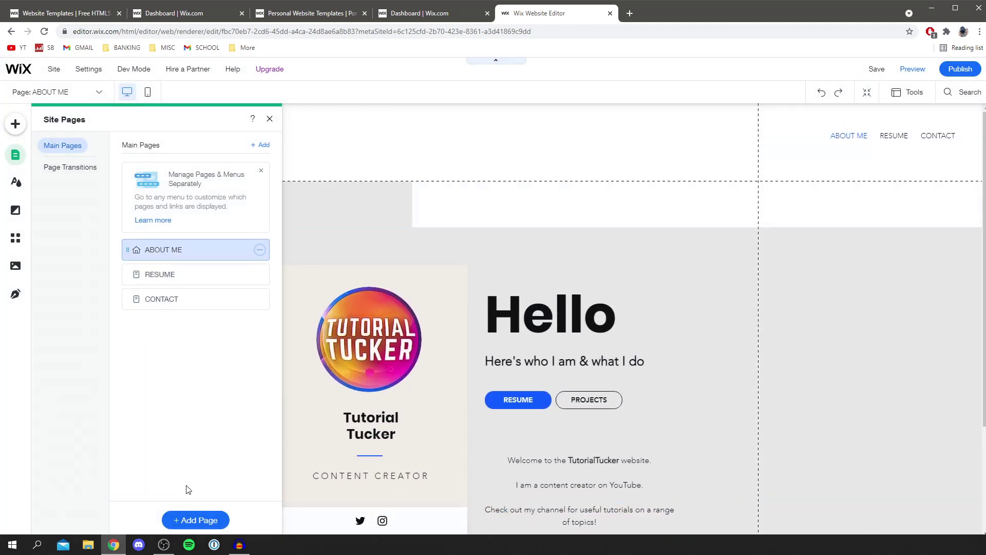
# Add a new blank page to the site, and undo the addition
pyautogui.click(184, 527)
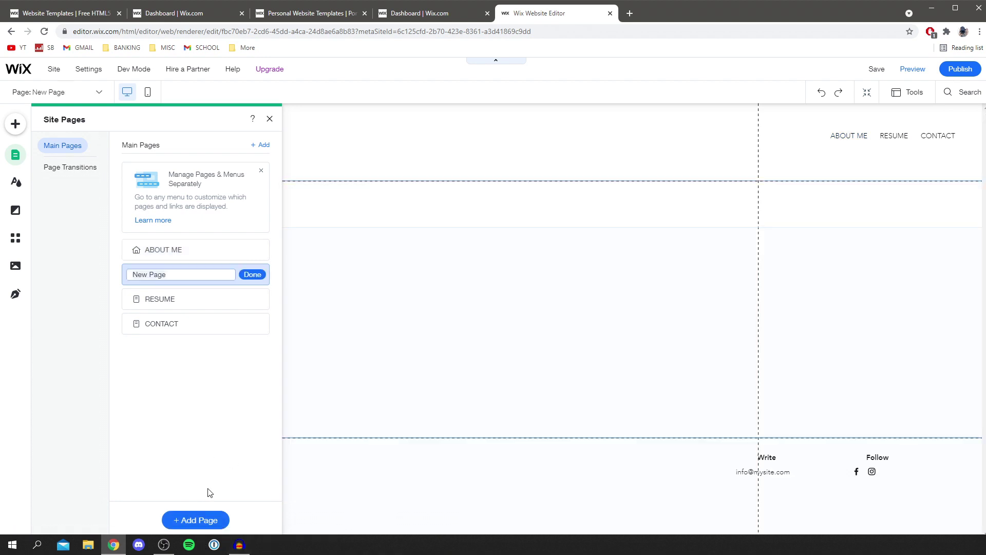
pyautogui.hotkey('ctrl', 'z')
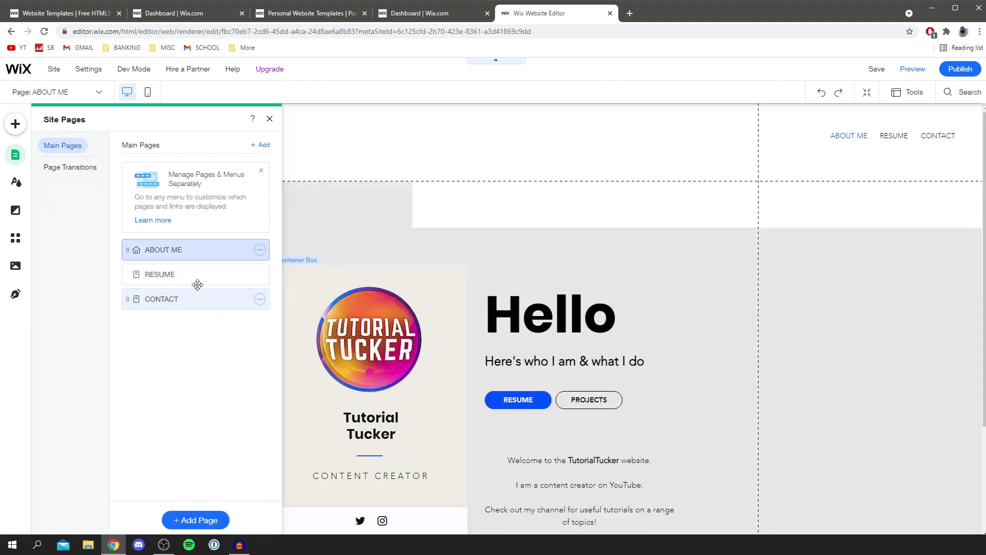
# Open the CONTACT page and change its strip background to the light gray theme color #E8E6E6
pyautogui.click(173, 304)
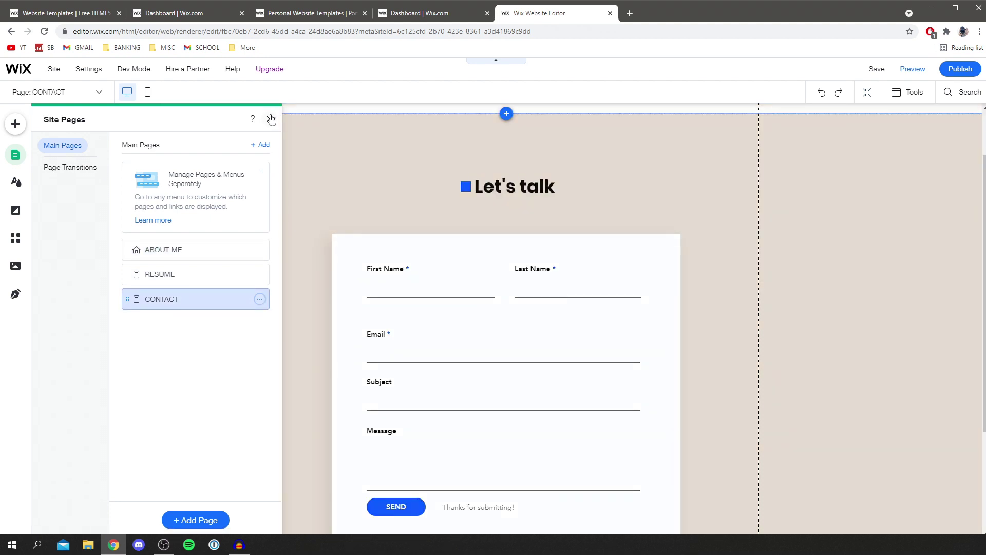
pyautogui.click(270, 119)
pyautogui.click(216, 162)
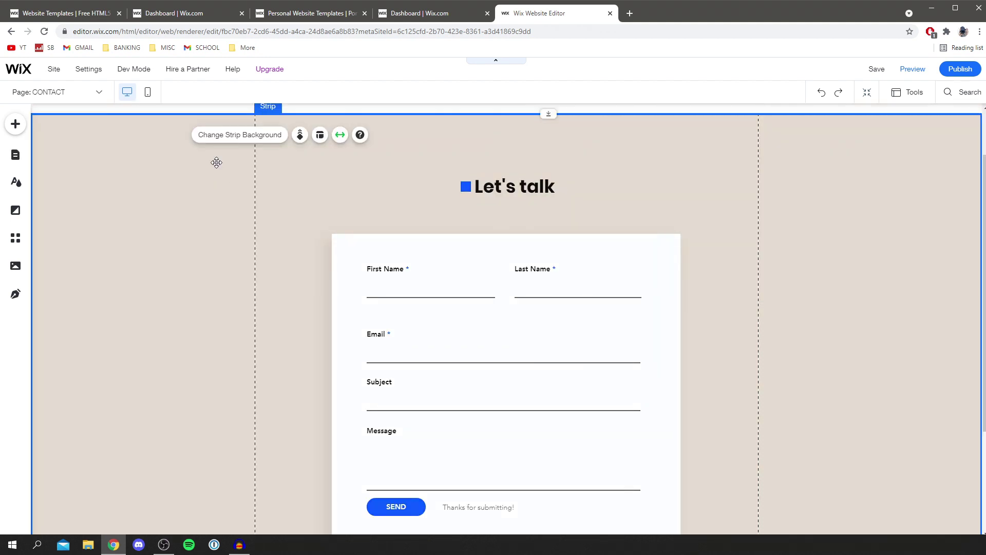
pyautogui.click(245, 137)
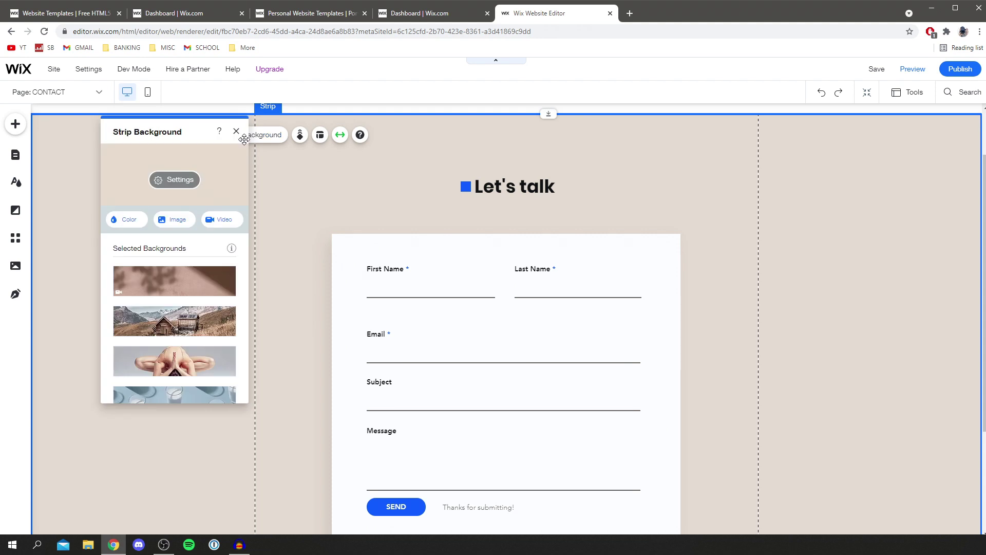
pyautogui.click(134, 221)
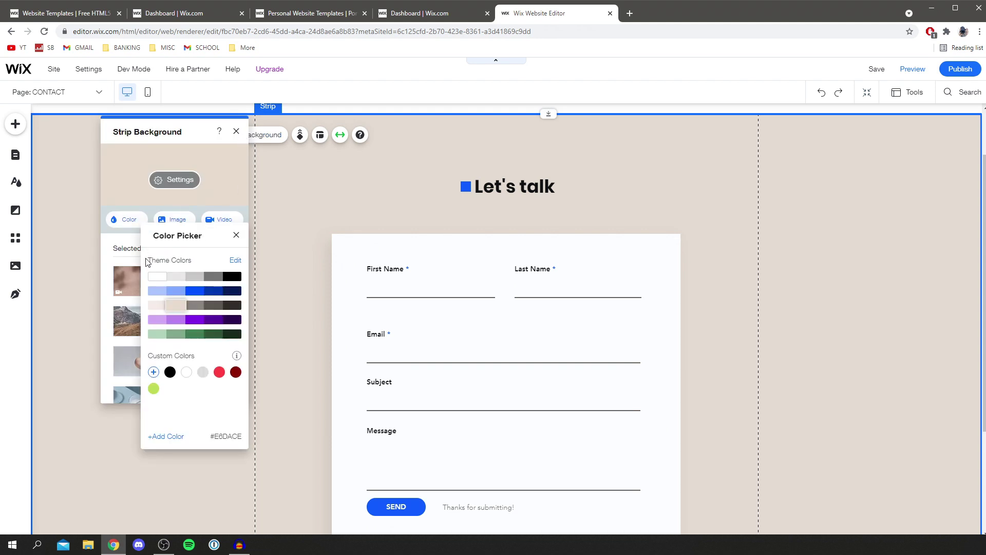
pyautogui.click(177, 279)
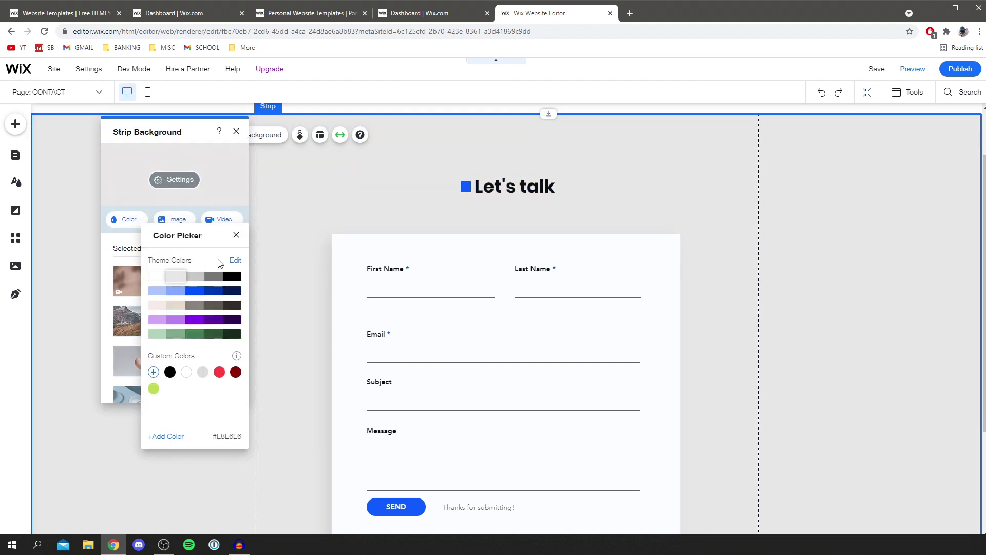
pyautogui.click(237, 235)
# Replace the heading above the contact form with "Contact Me"
pyautogui.click(521, 190)
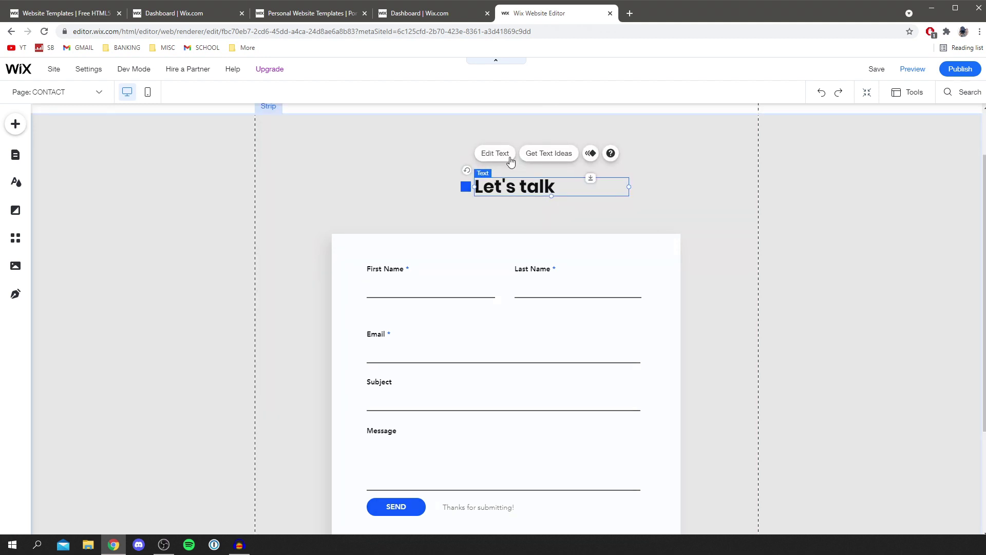
pyautogui.click(495, 154)
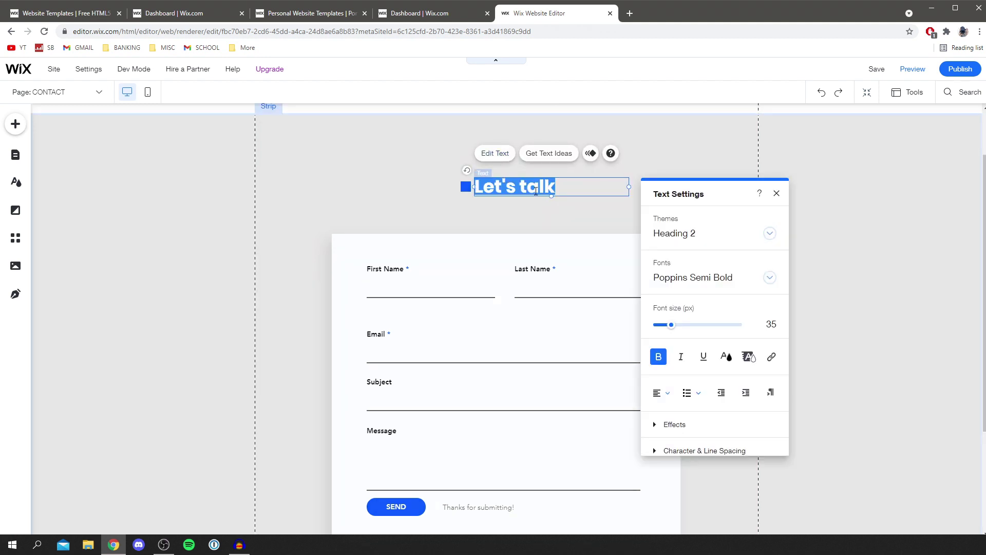
pyautogui.write('Contact Me')
pyautogui.click(411, 260)
# Examine the contact form's settings, including its submit message and payment options
pyautogui.scroll(-1, 411, 260)
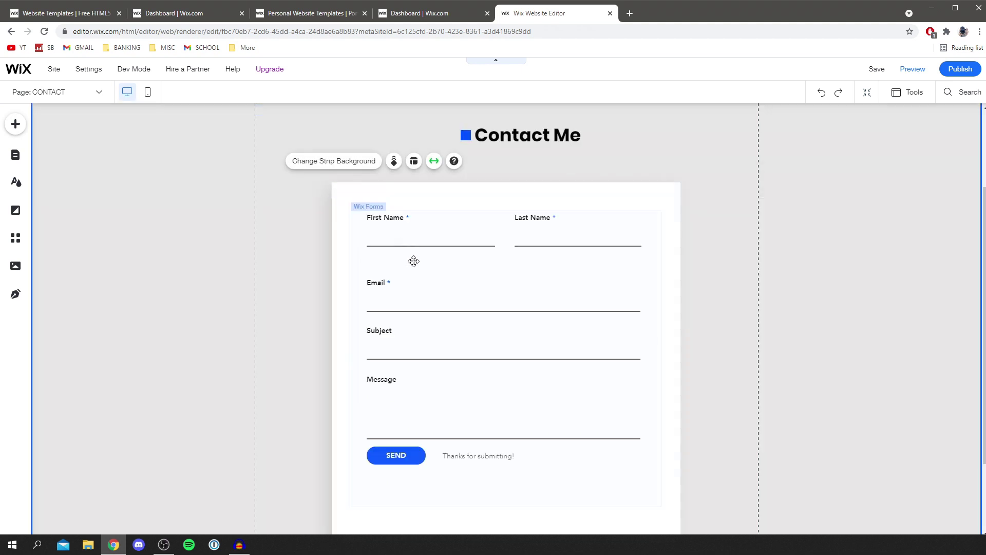
pyautogui.click(386, 218)
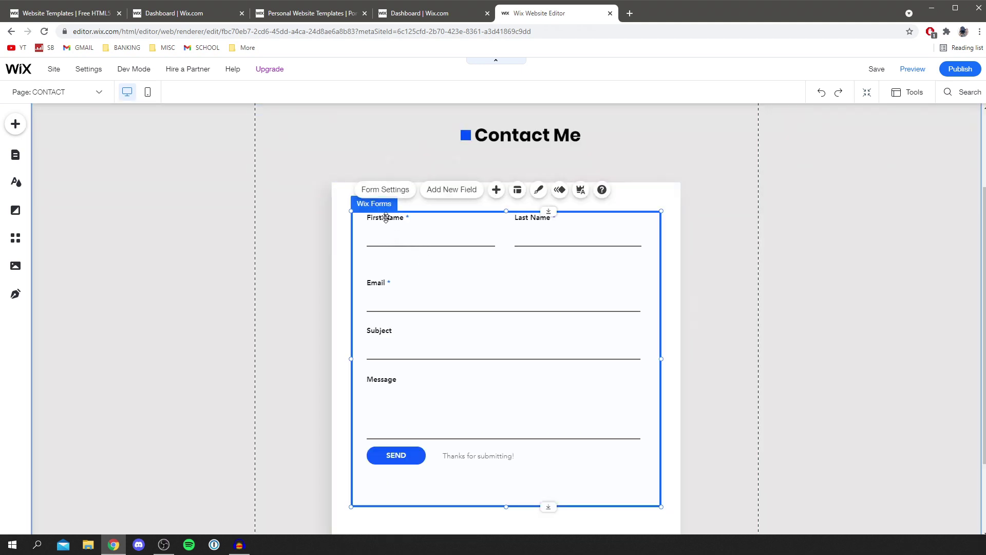
pyautogui.click(406, 194)
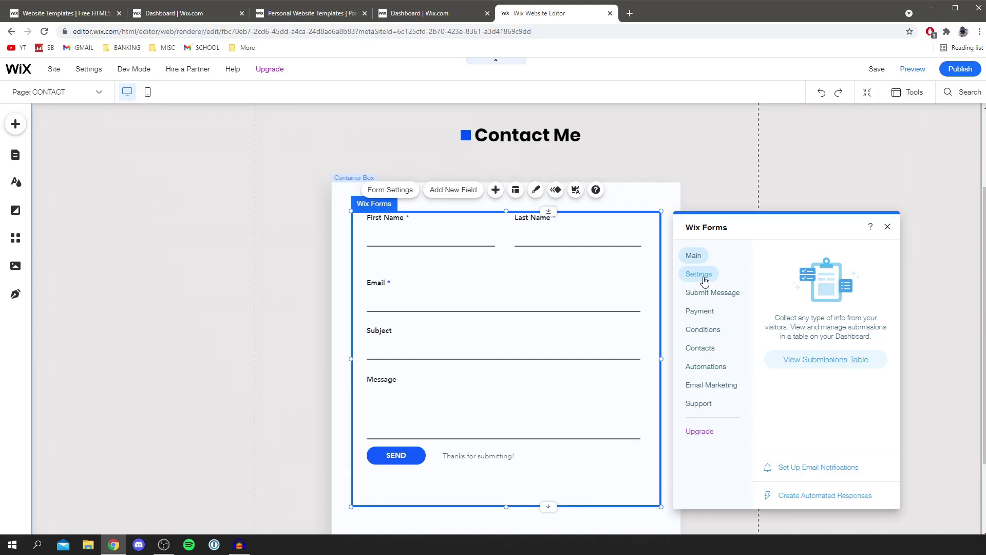
pyautogui.click(620, 177)
pyautogui.click(641, 205)
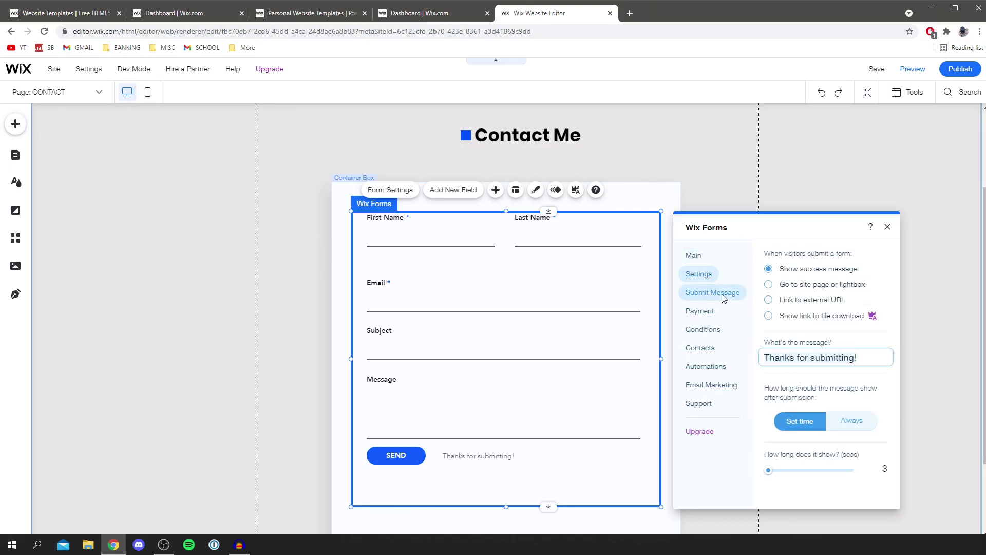
pyautogui.click(701, 311)
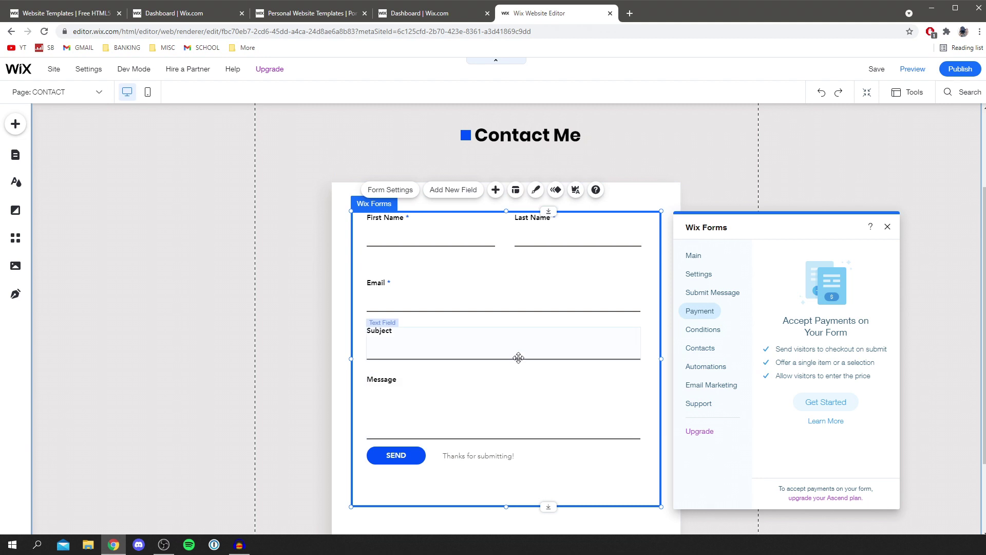
pyautogui.click(694, 255)
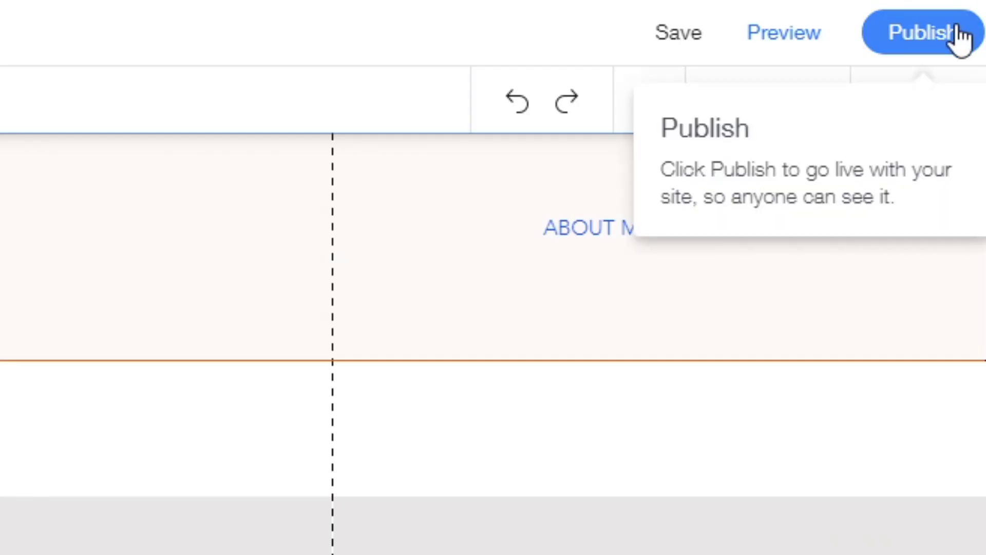
# Publish the website so it goes live
pyautogui.click(957, 29)
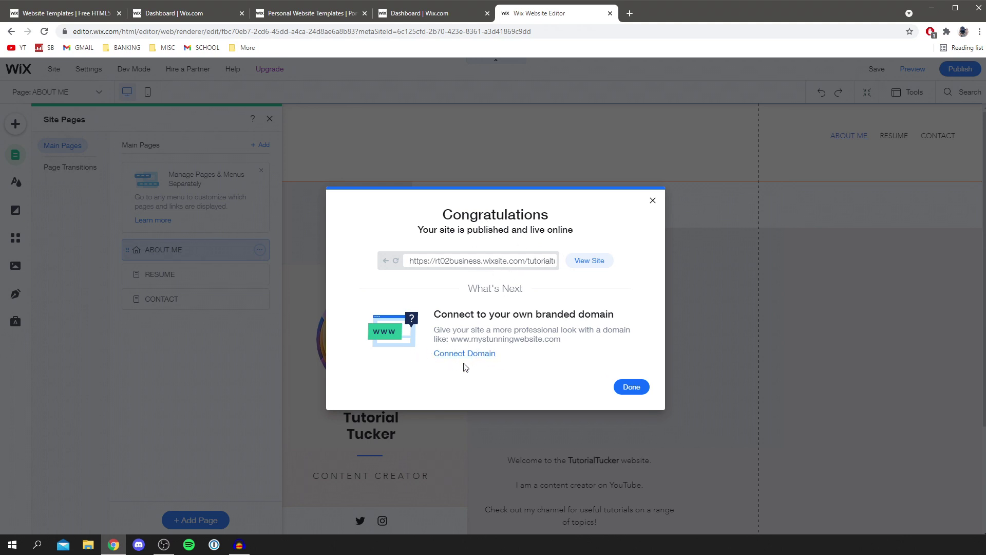
# Open the published site in its live view and examine its web address and the About Me page
pyautogui.click(587, 264)
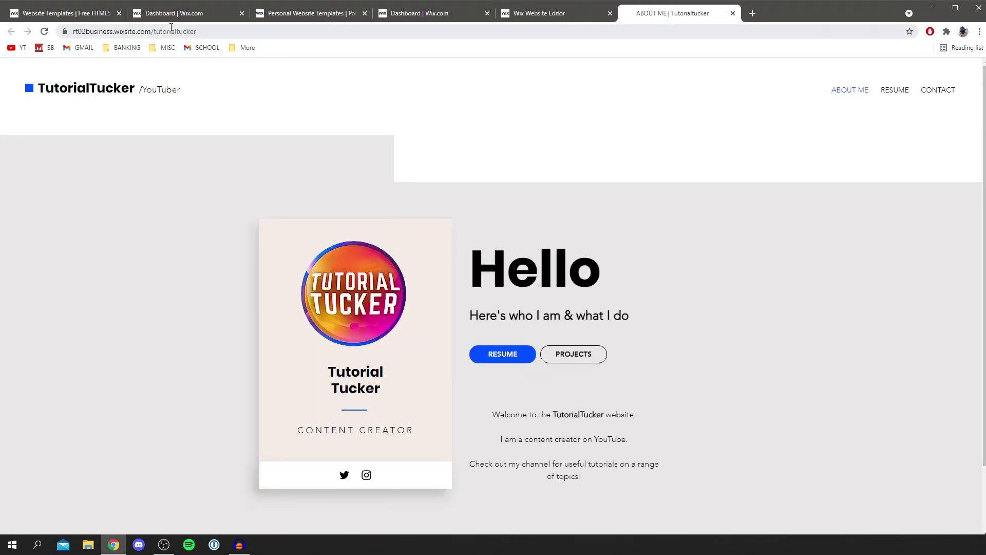
pyautogui.click(135, 31)
pyautogui.rightClick(109, 33)
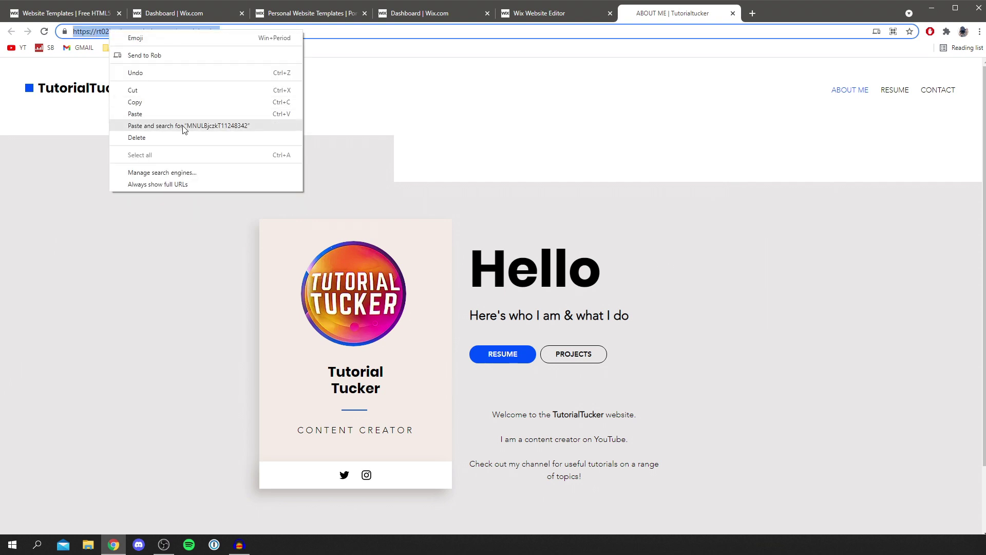
pyautogui.click(381, 147)
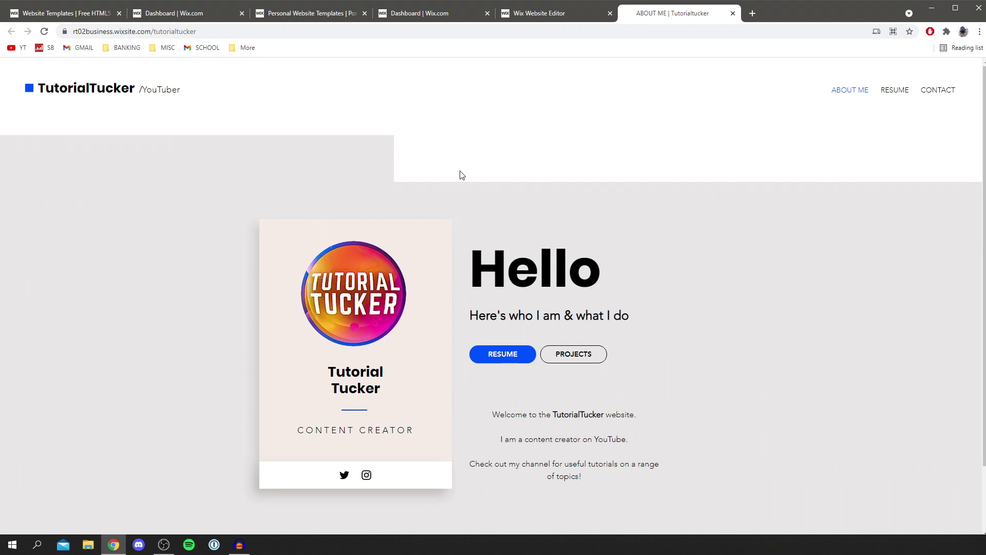
pyautogui.scroll(-2, 460, 170)
pyautogui.scroll(2, 461, 171)
# Examine the contact form on the live site's Contact page, and return to the About Me page
pyautogui.click(934, 95)
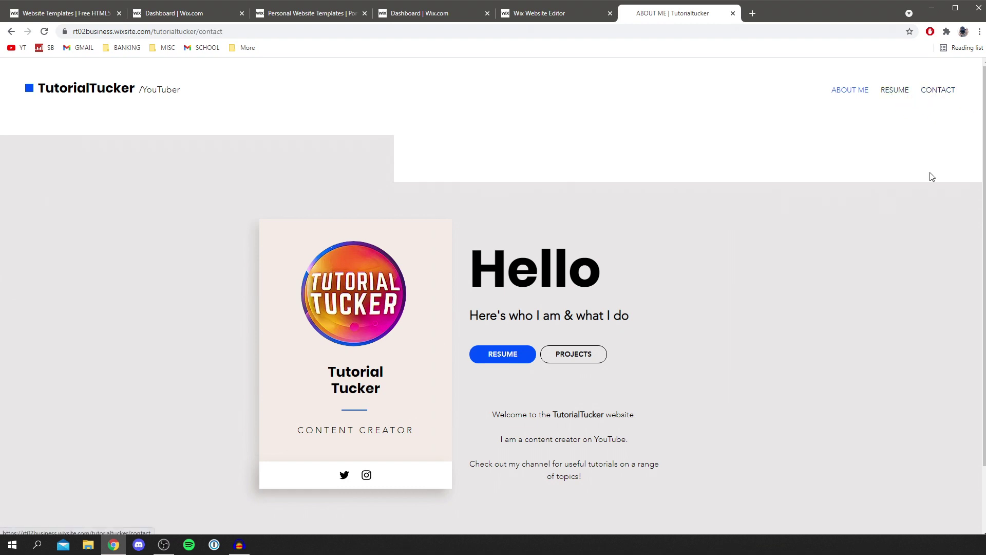
pyautogui.scroll(-3, 601, 330)
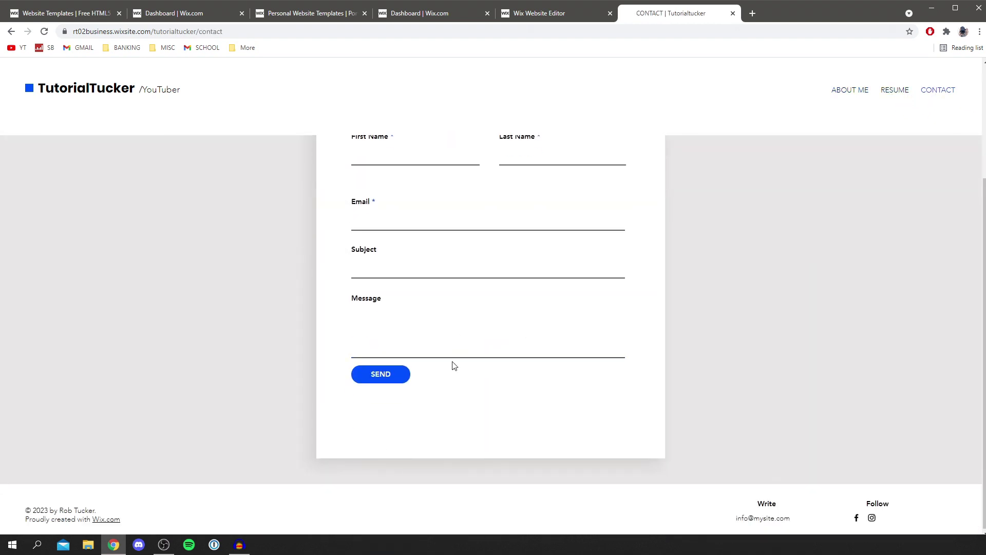
pyautogui.scroll(1, 454, 365)
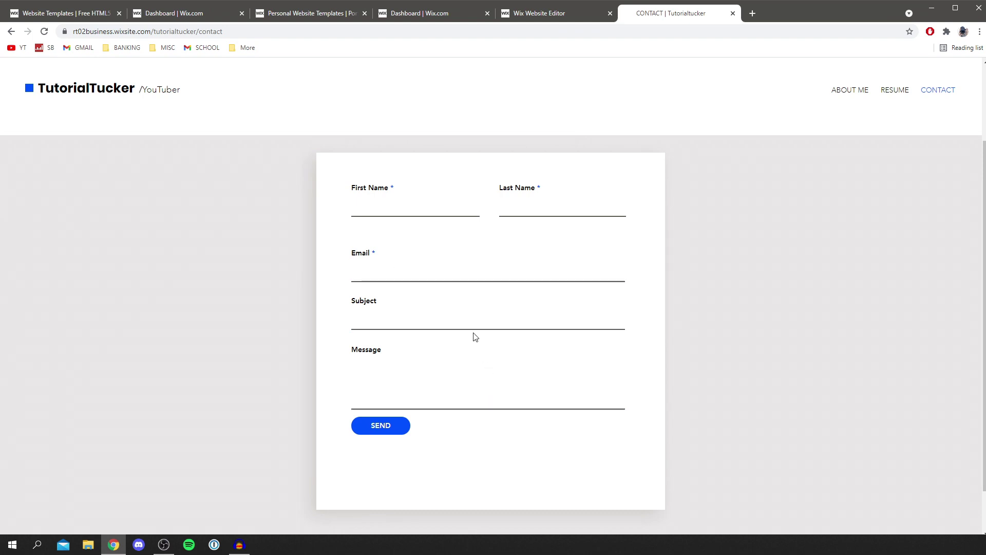
pyautogui.scroll(2, 381, 196)
pyautogui.click(850, 90)
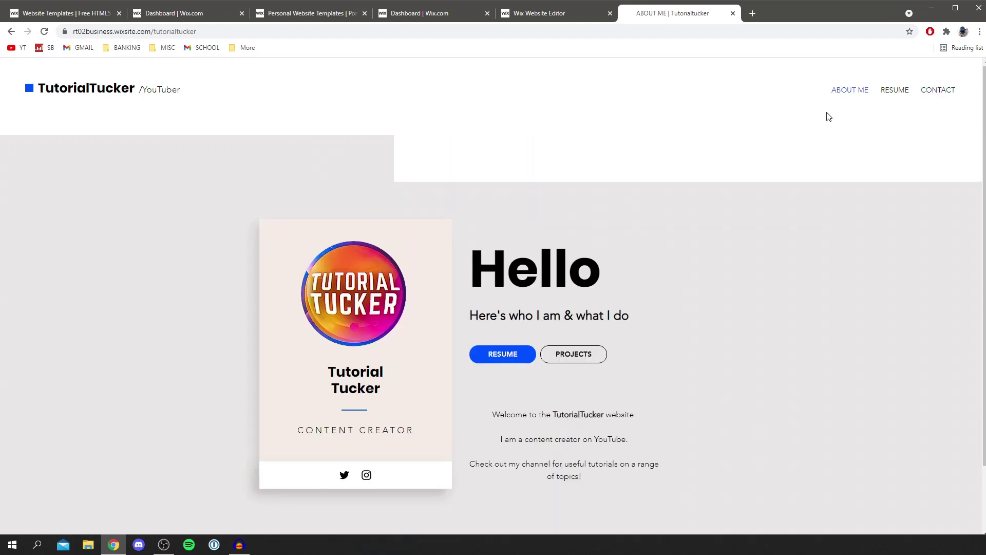